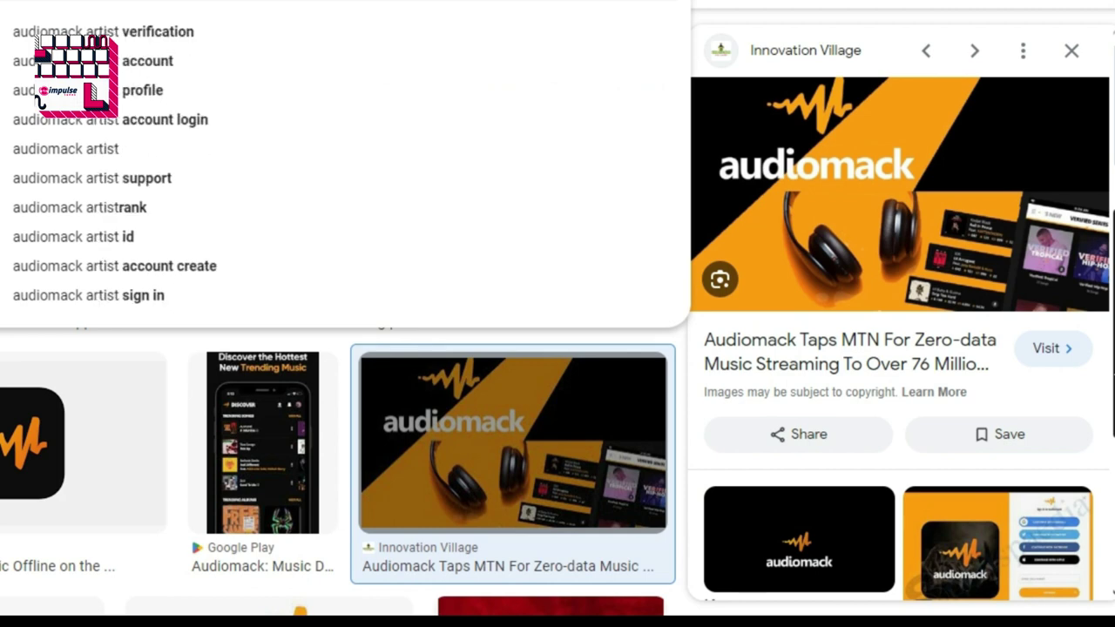
# Search the web for "audiomack artist verification" and open the Audiomack For Creators authentication article
pyautogui.press('Escape')
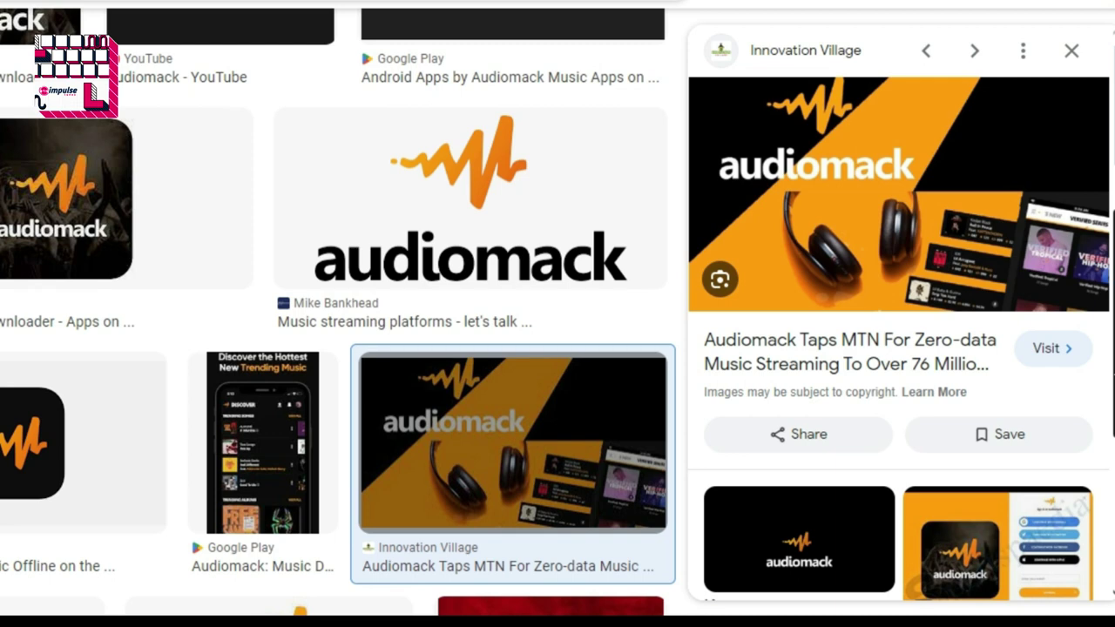
pyautogui.press('/')
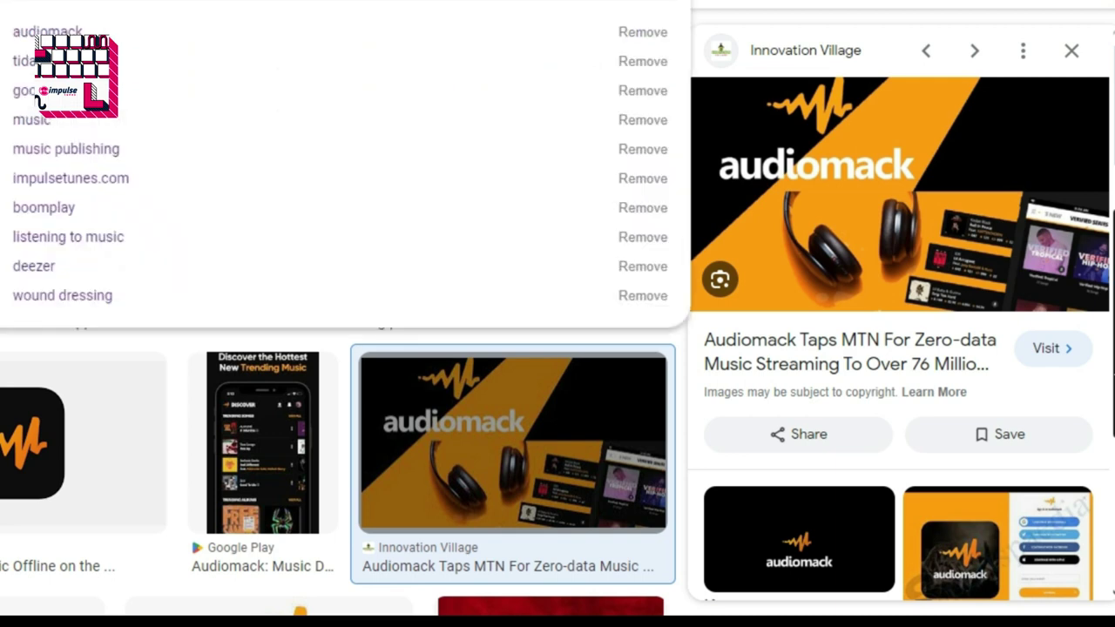
pyautogui.hotkey('ctrl', 'l')
pyautogui.press('Return')
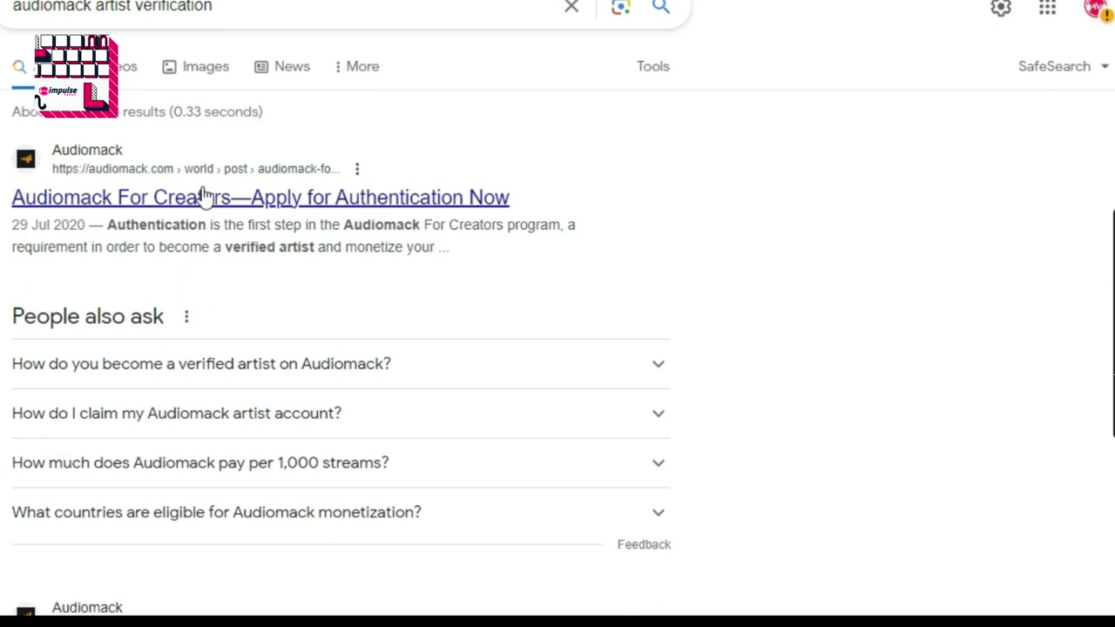
pyautogui.click(206, 195)
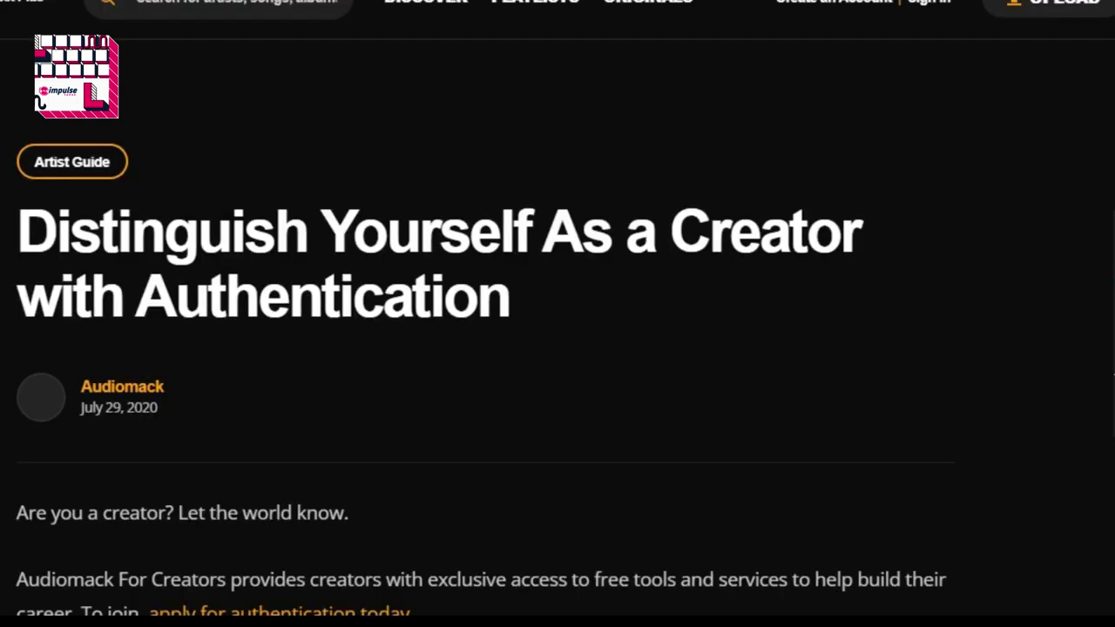
# Read through the authentication article, including the eligibility requirements and the terms under "How do I get authenticated?"
pyautogui.scroll(-7, 296, 197)
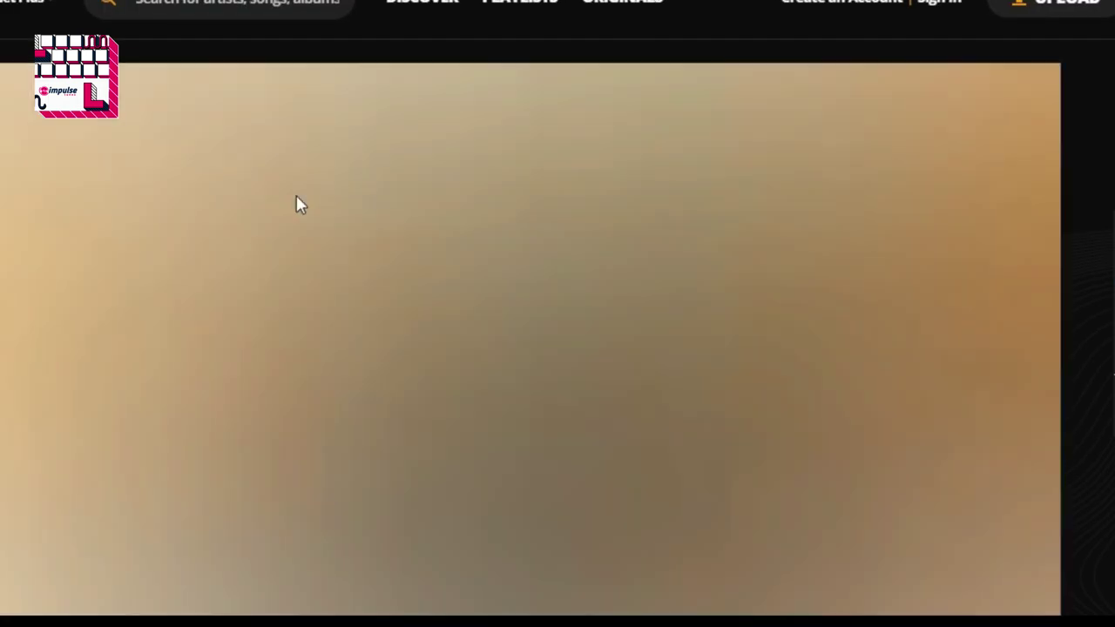
pyautogui.scroll(-10, 297, 205)
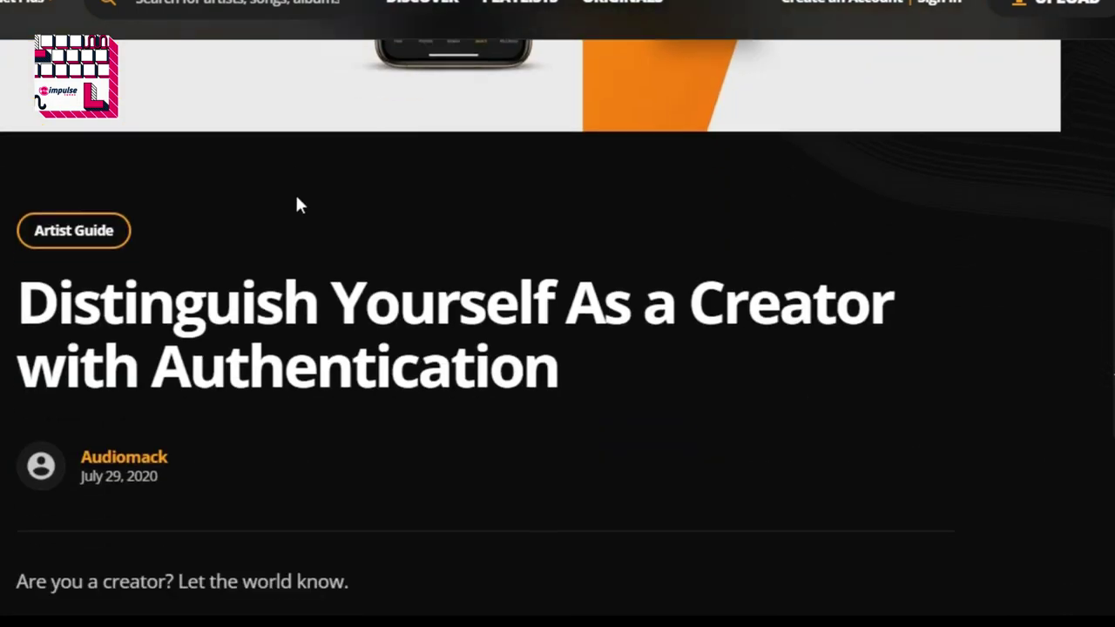
pyautogui.scroll(-3, 297, 200)
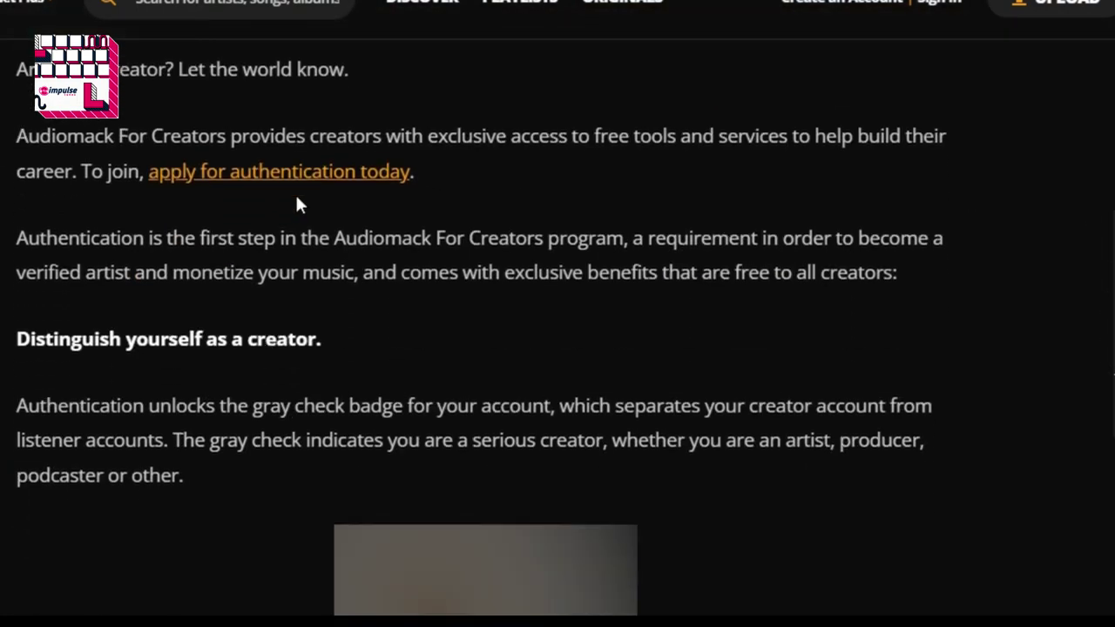
pyautogui.scroll(-15, 296, 204)
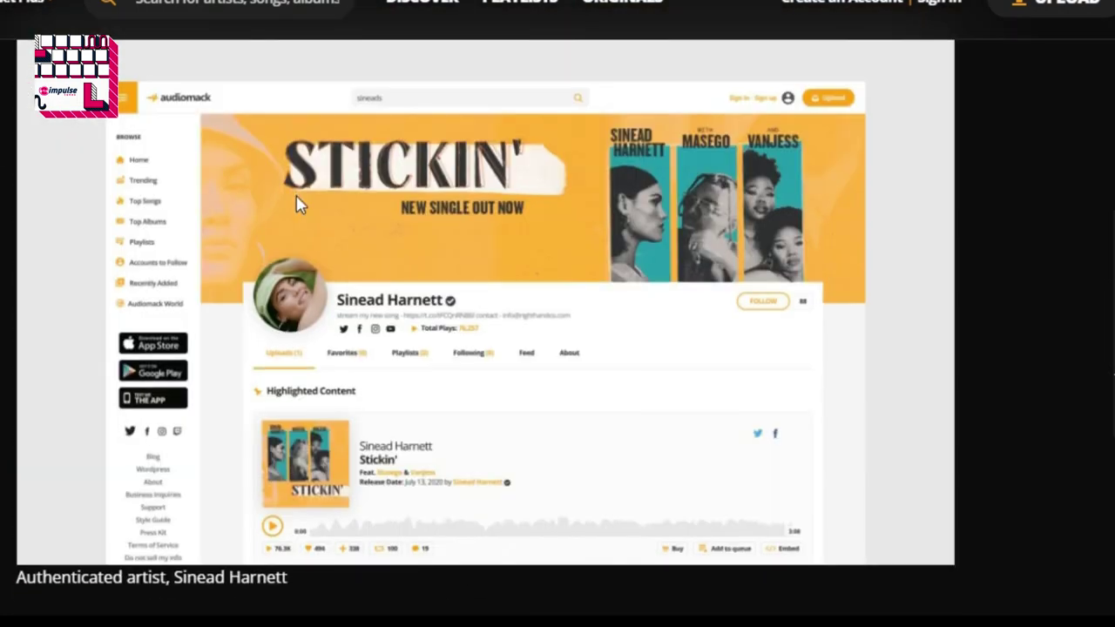
pyautogui.scroll(-20, 296, 204)
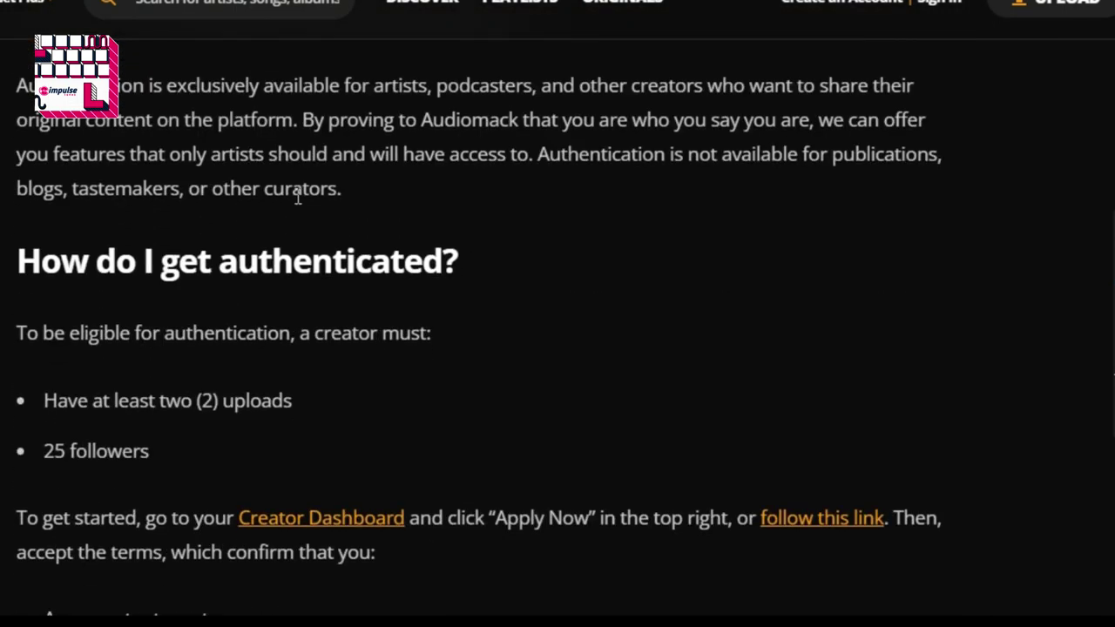
pyautogui.scroll(-3, 297, 197)
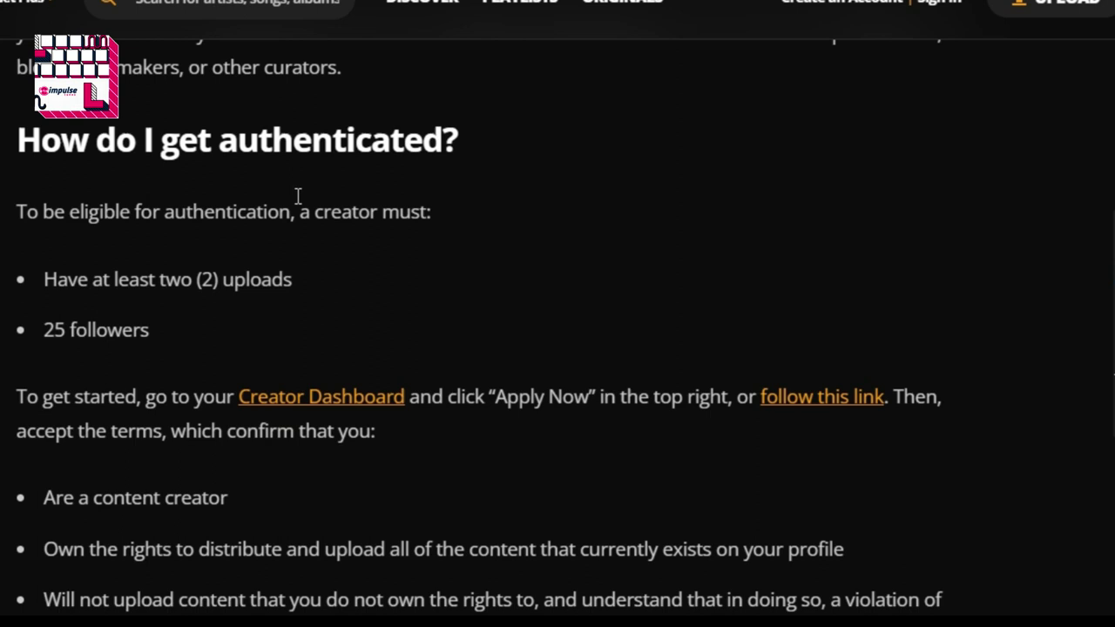
pyautogui.scroll(-1, 298, 200)
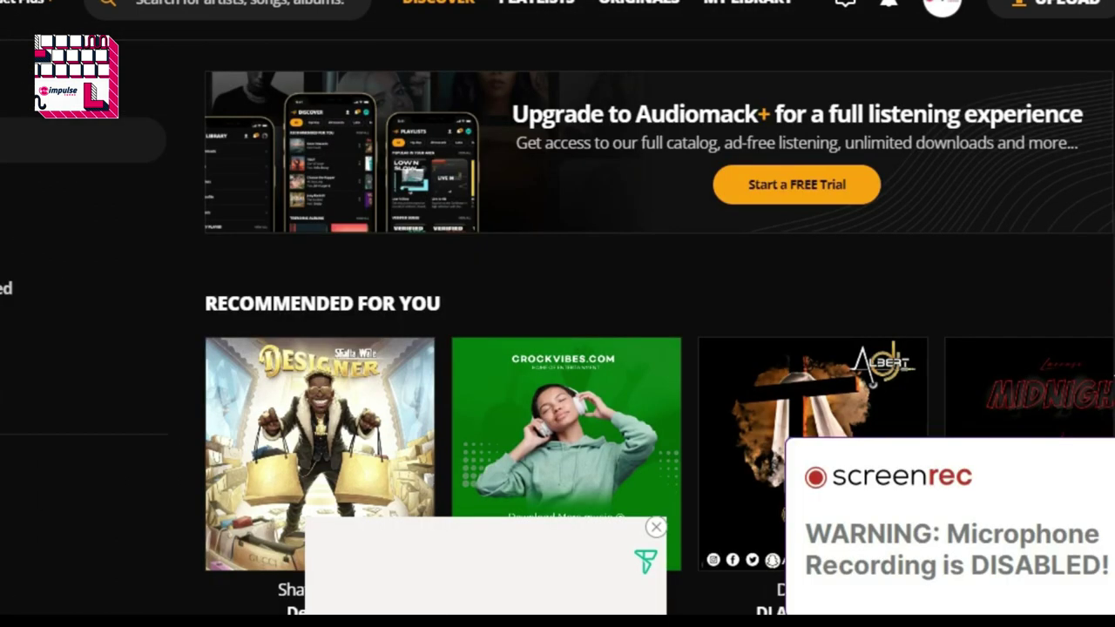
# Dismiss the ad on the Audiomack Discover page and open the signed-in account's profile
pyautogui.click(657, 529)
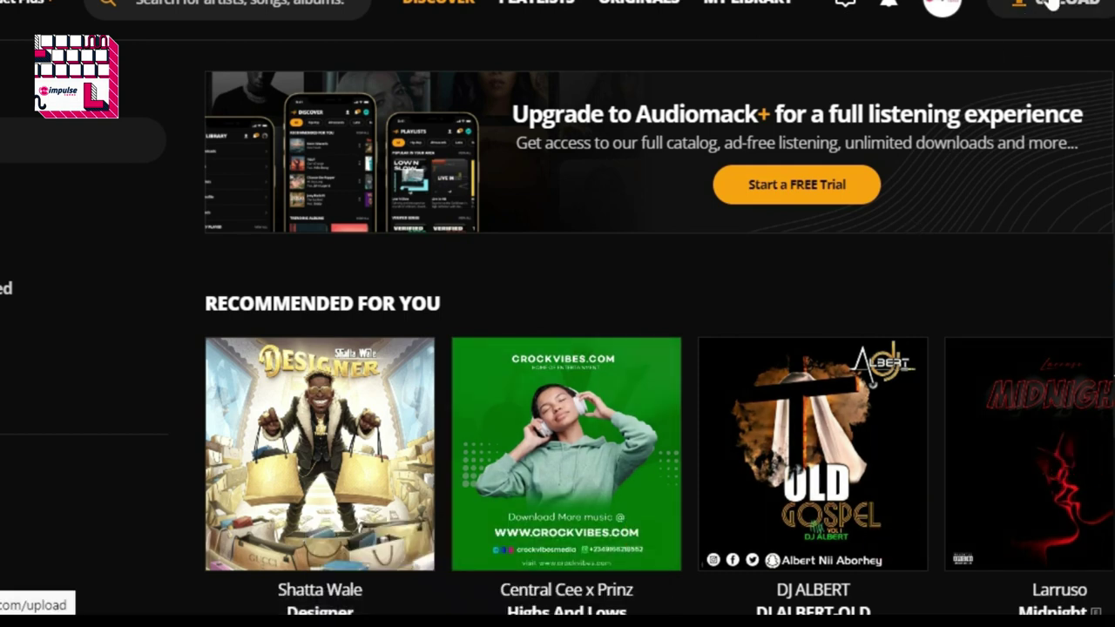
pyautogui.moveTo(942, 7)
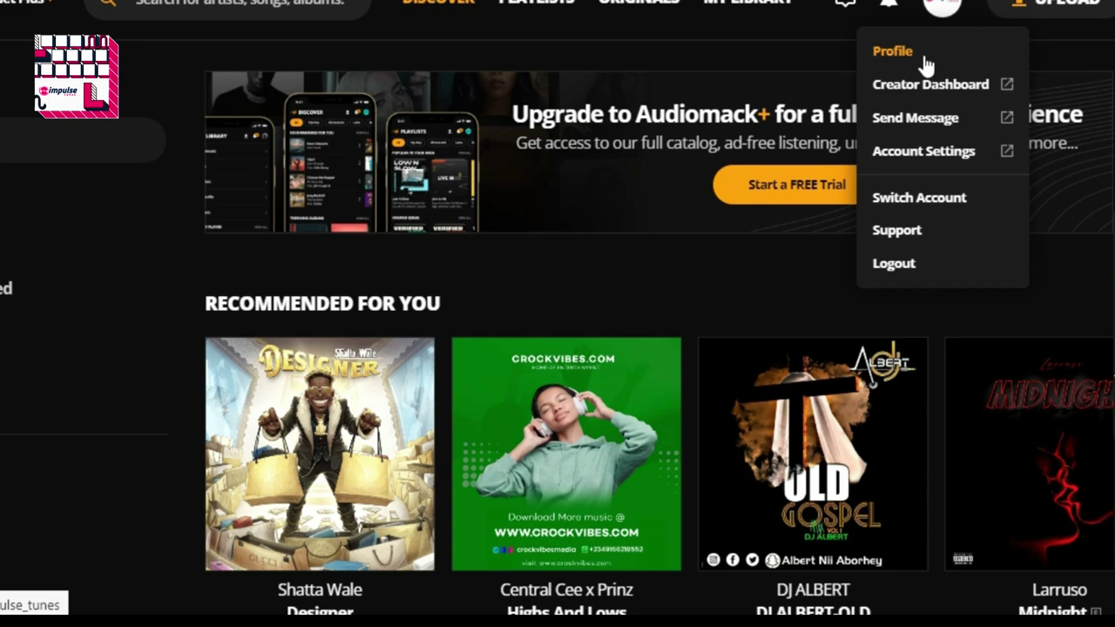
pyautogui.click(926, 59)
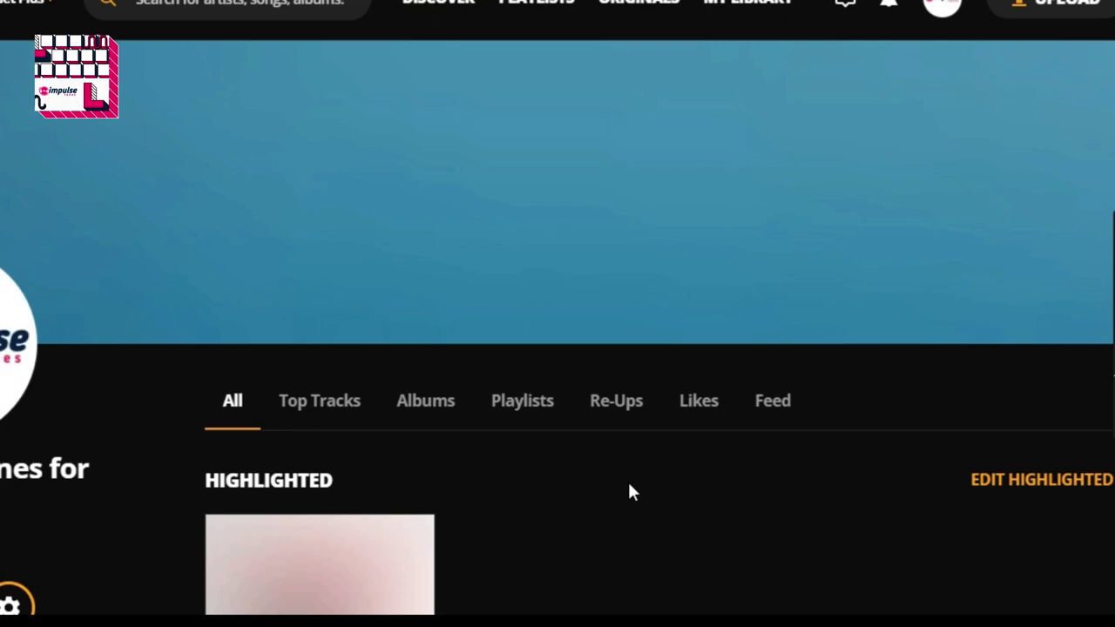
# Look through the profile's tracks and playlists, and open its account settings for editing
pyautogui.scroll(-8, 632, 492)
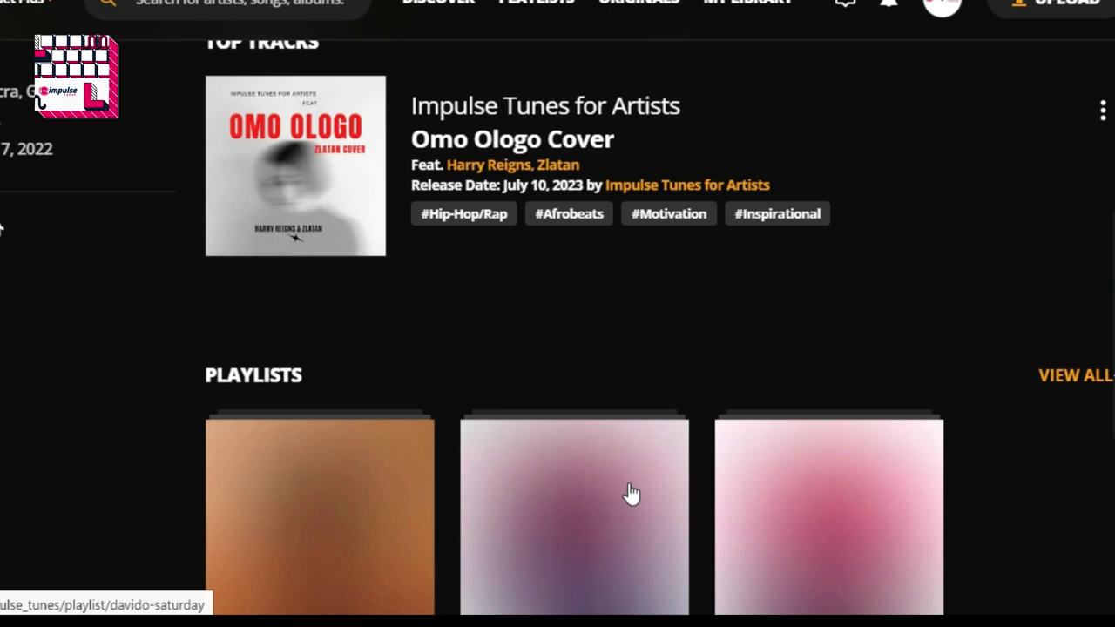
pyautogui.scroll(-12, 632, 494)
pyautogui.scroll(6, 629, 491)
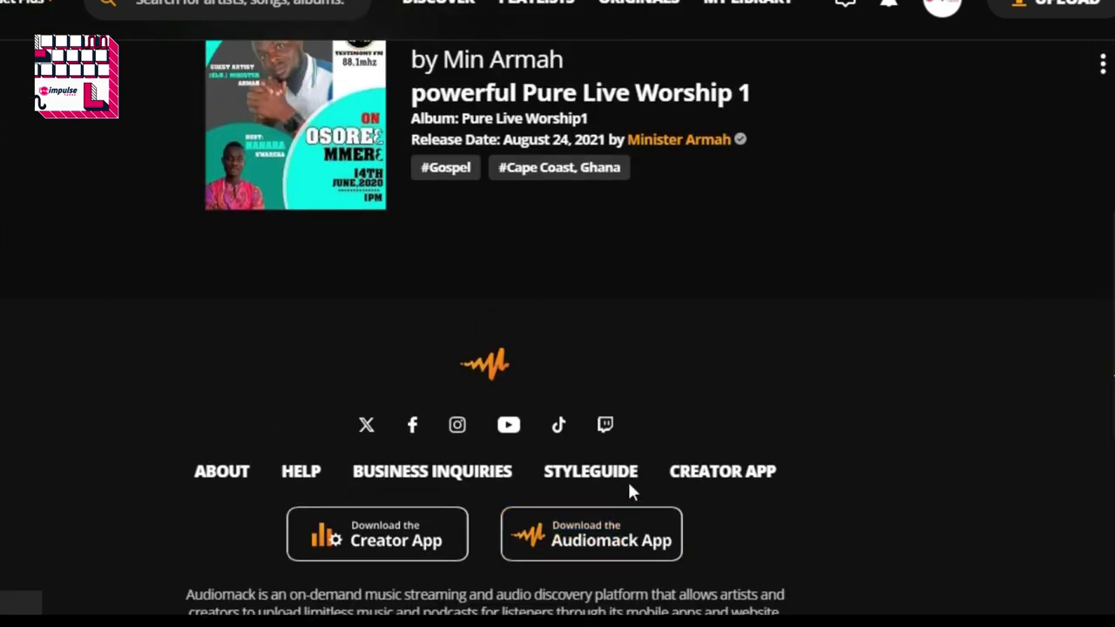
pyautogui.scroll(5, 632, 492)
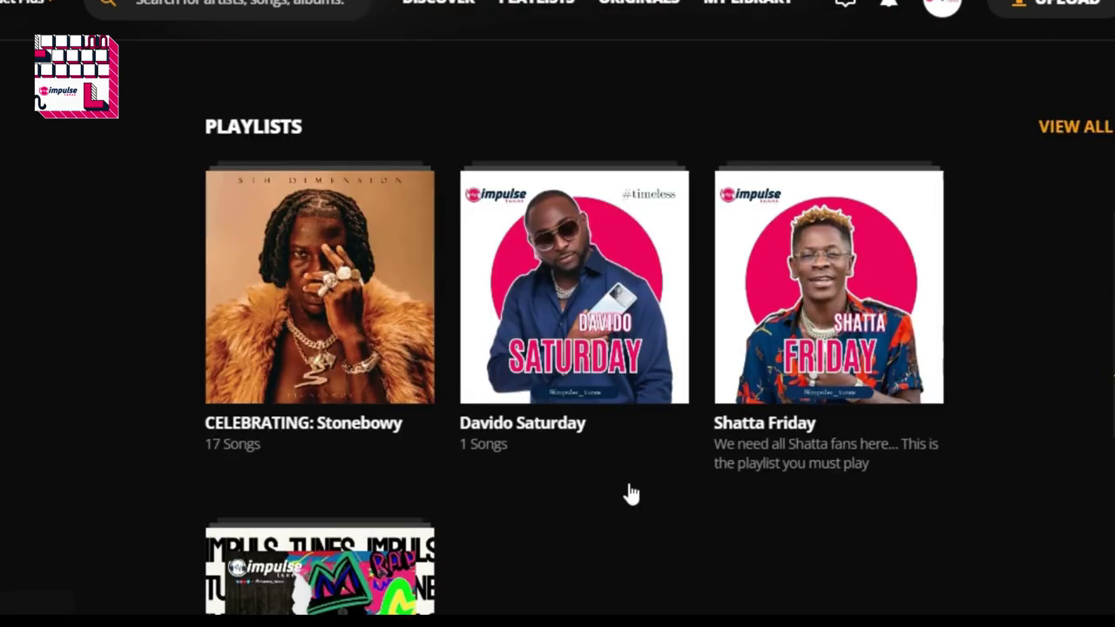
pyautogui.scroll(10, 632, 493)
pyautogui.scroll(-1, 631, 494)
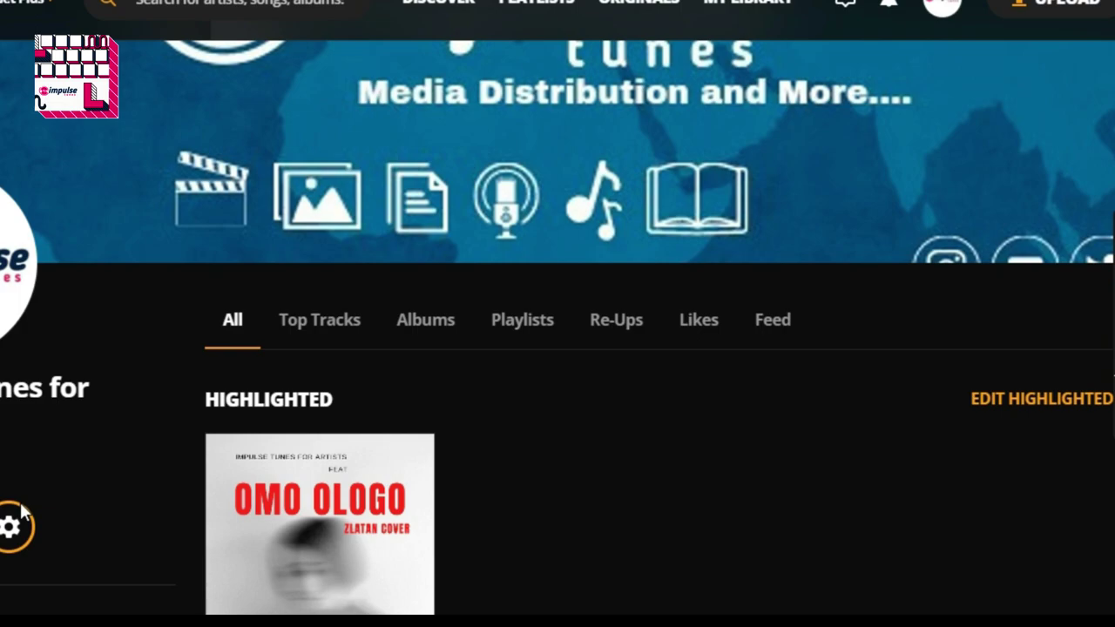
pyautogui.click(23, 514)
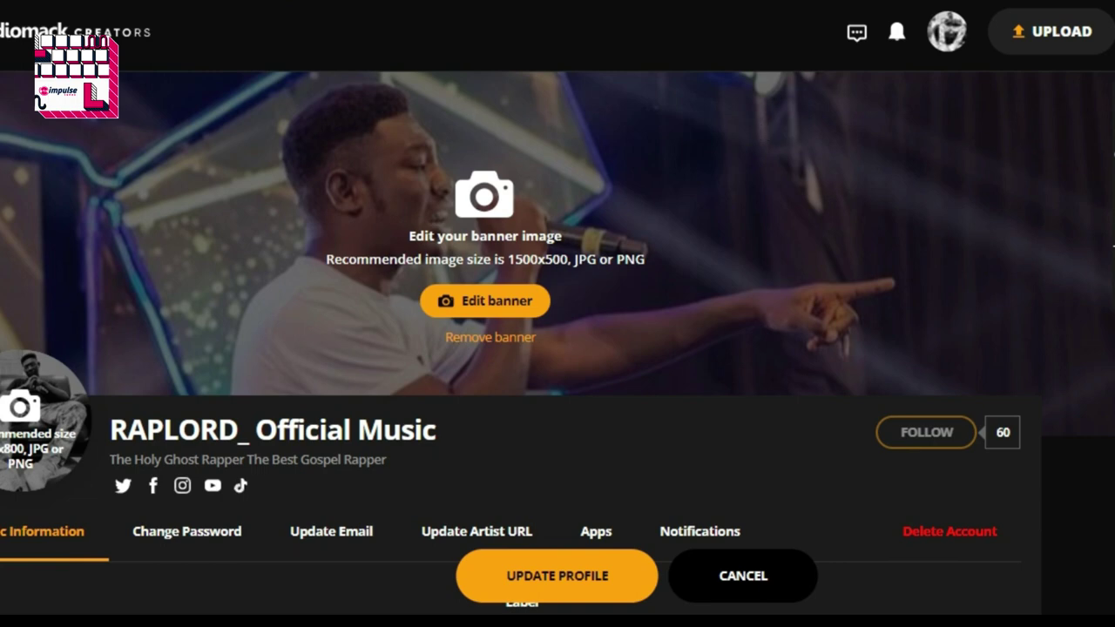
# Review the profile's basic information fields, biography and linked social accounts in the account settings
pyautogui.scroll(-5, 511, 349)
pyautogui.scroll(1, 512, 349)
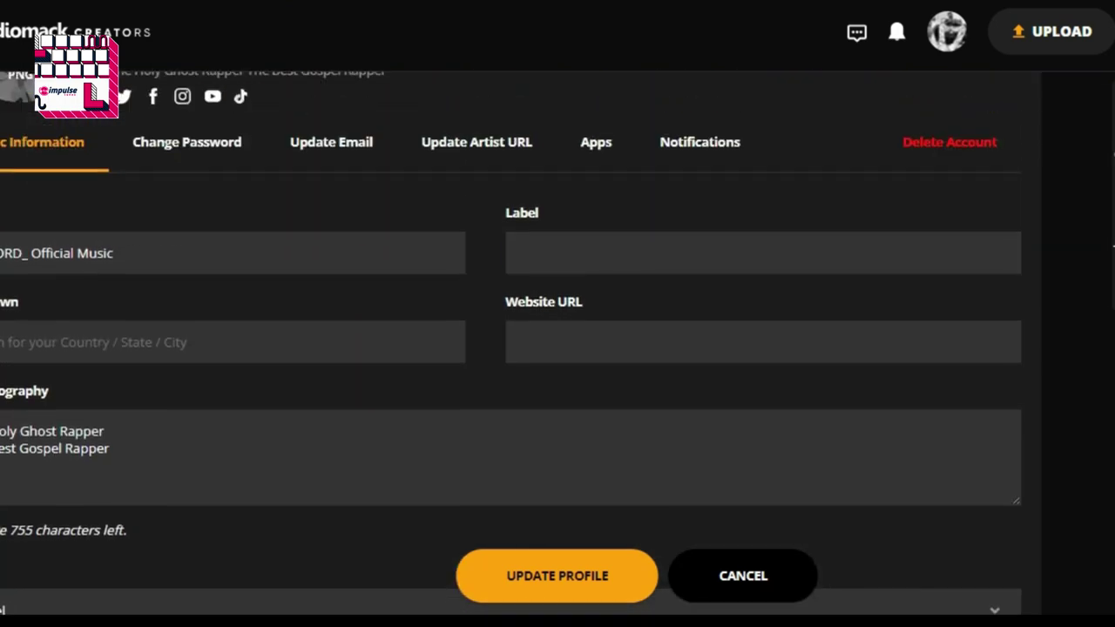
pyautogui.scroll(-5, 511, 348)
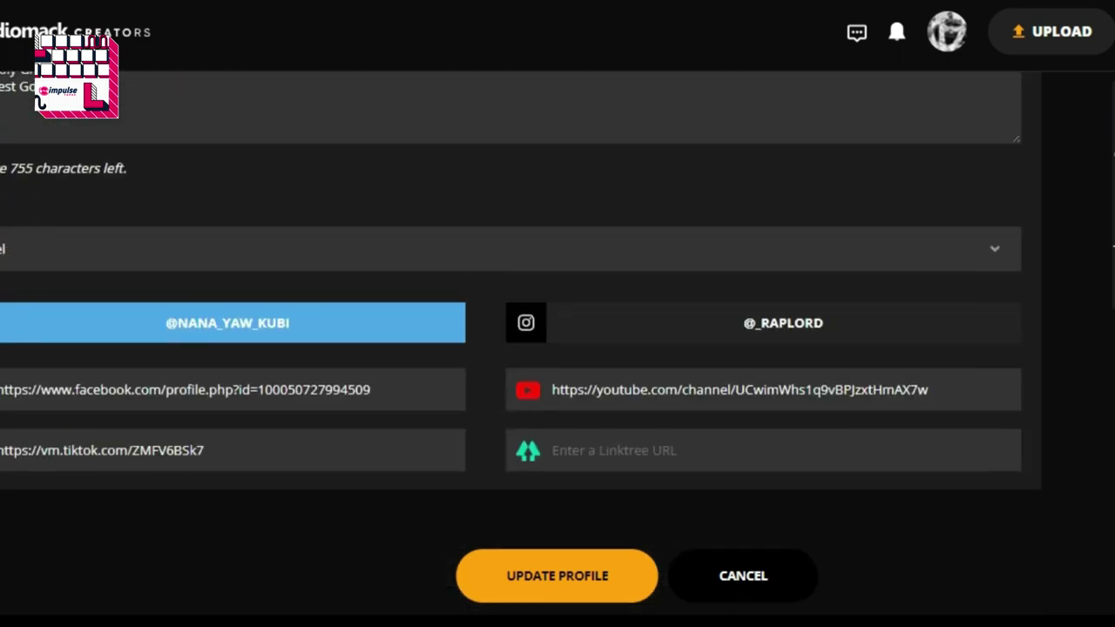
pyautogui.scroll(-2, 511, 348)
pyautogui.scroll(3, 511, 348)
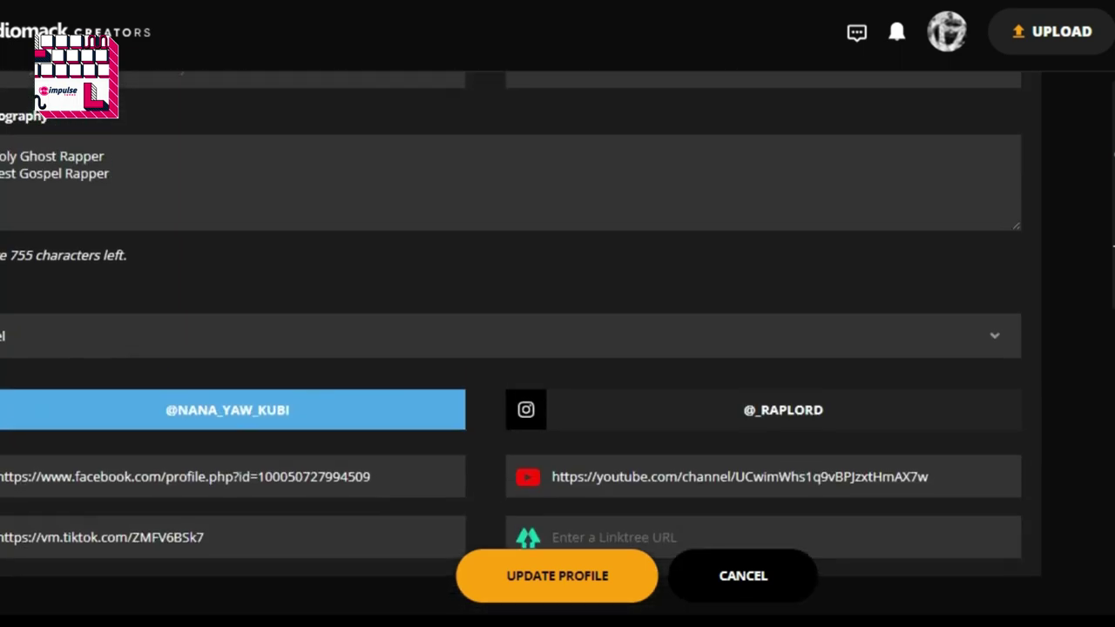
pyautogui.scroll(8, 511, 348)
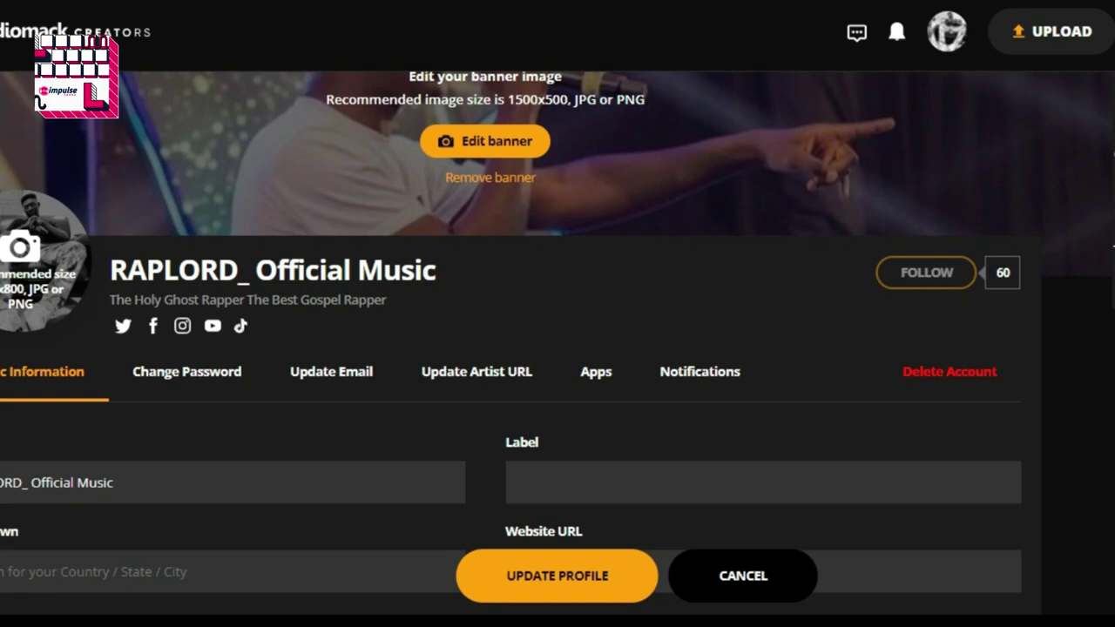
pyautogui.scroll(2, 512, 349)
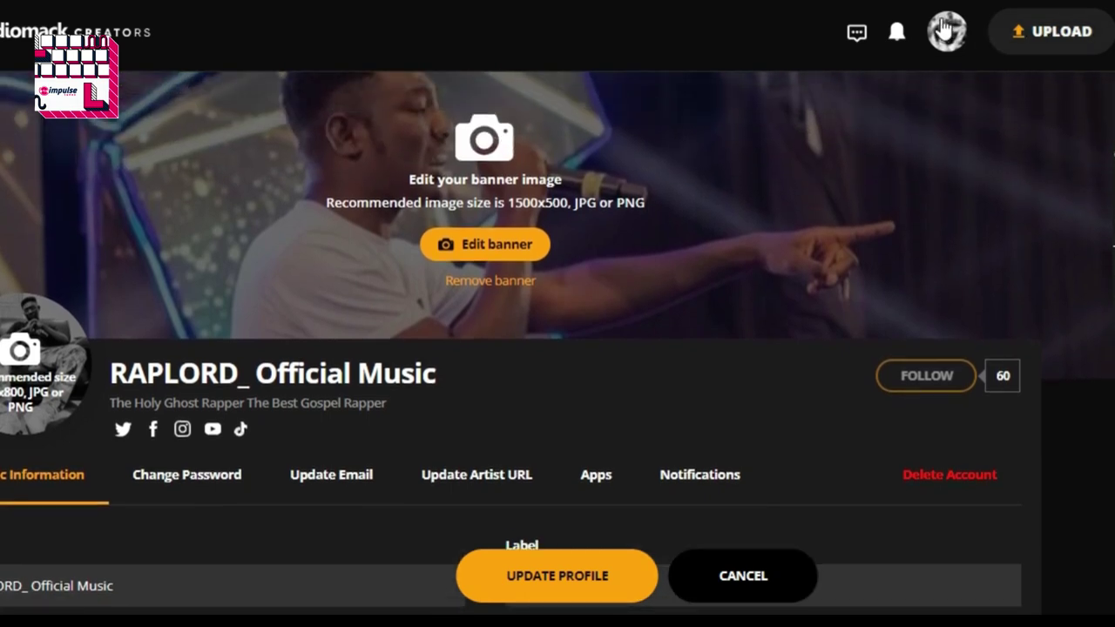
# Go to the Creator Dashboard and start the application for creator authentication
pyautogui.click(944, 30)
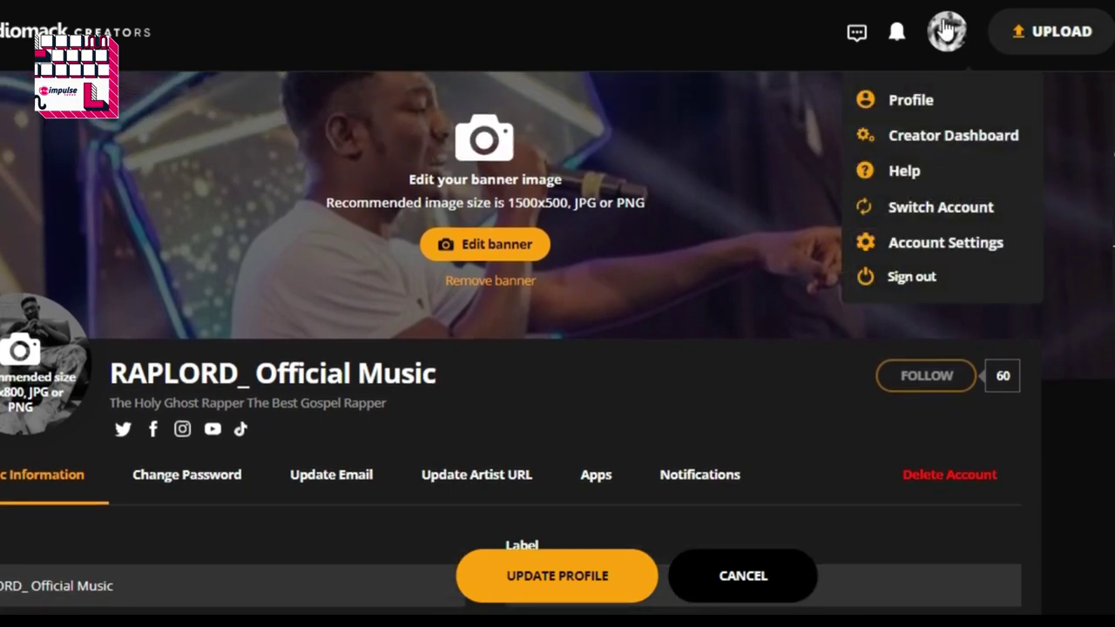
pyautogui.click(926, 139)
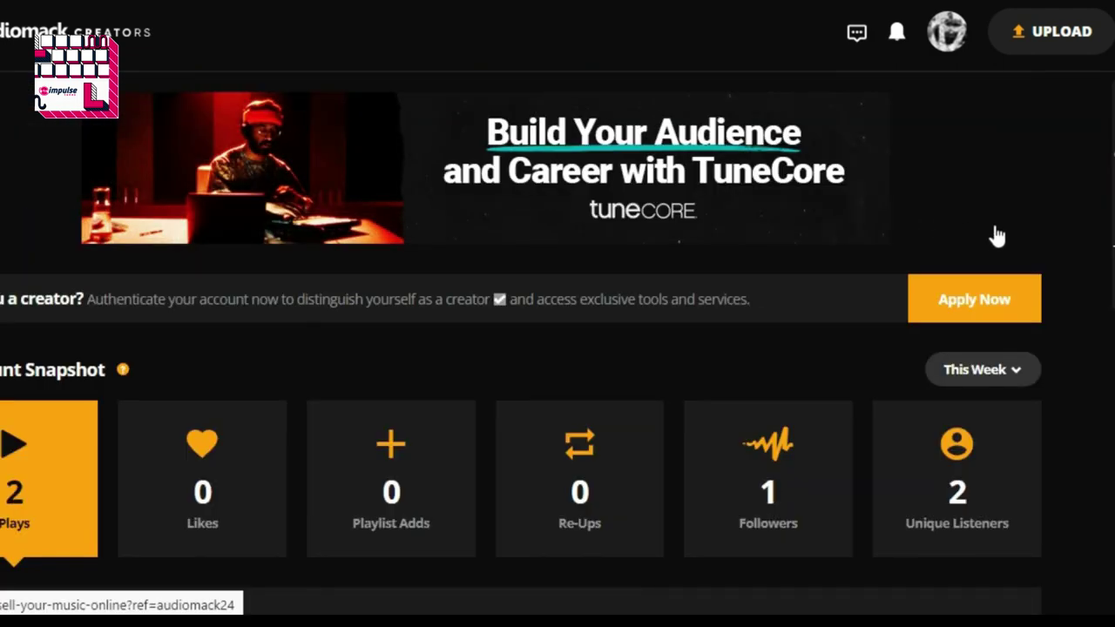
pyautogui.click(974, 300)
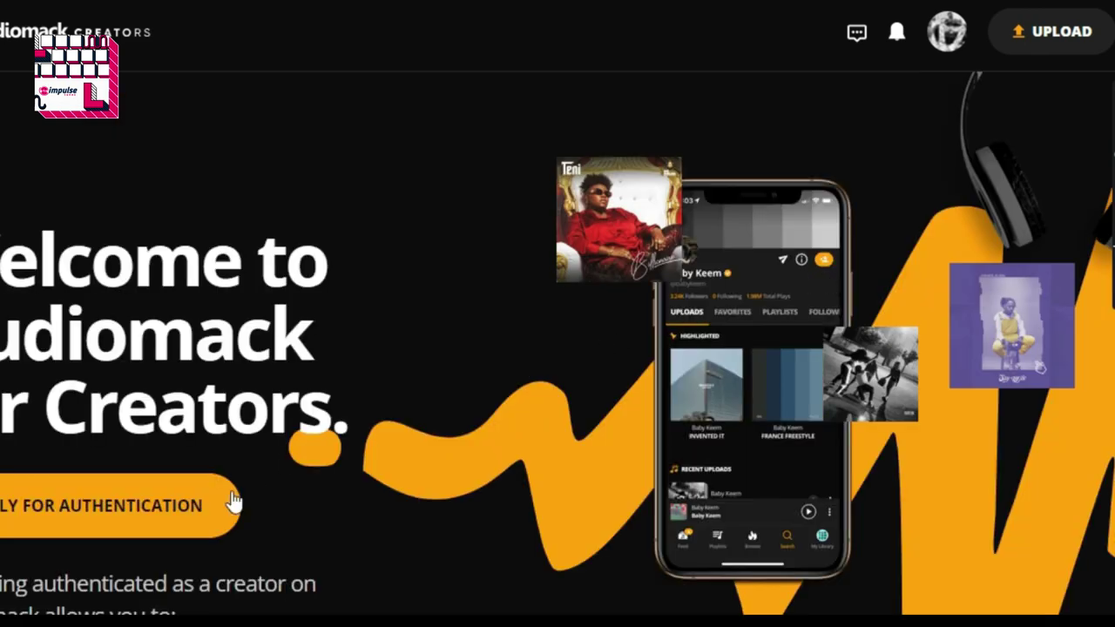
pyautogui.click(200, 514)
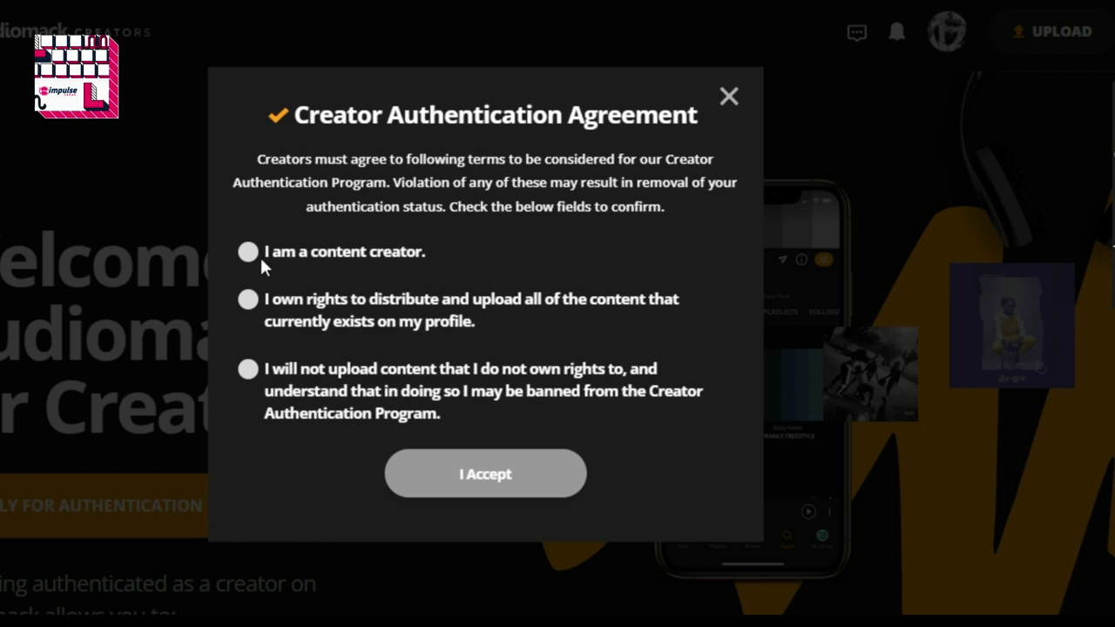
# Agree to all three creator terms and accept the Creator Authentication Agreement
pyautogui.click(248, 254)
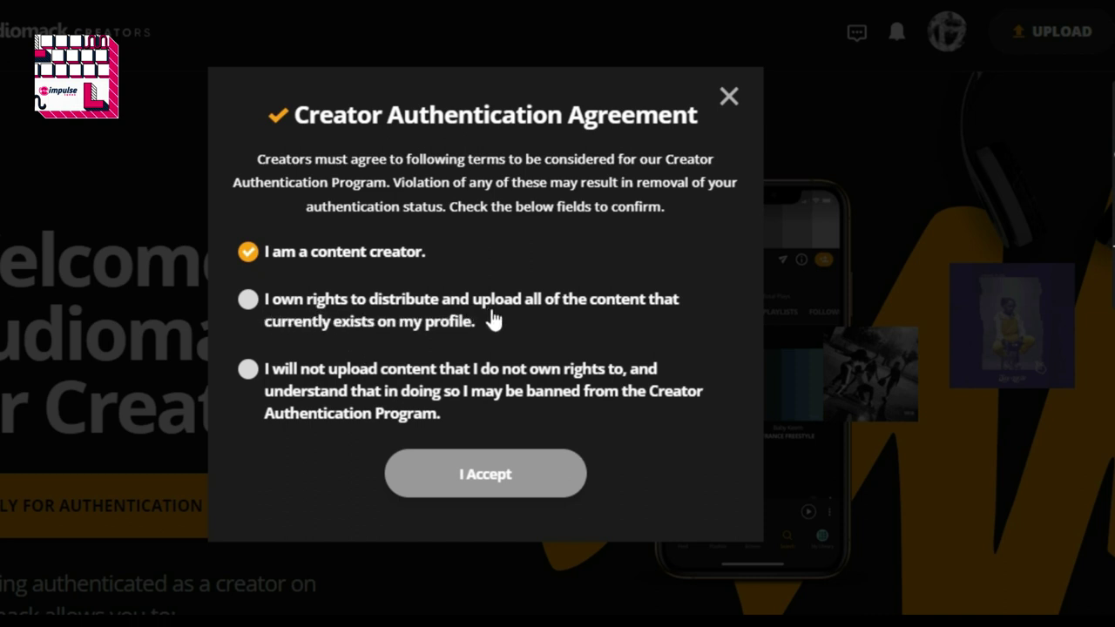
pyautogui.click(250, 300)
pyautogui.click(248, 370)
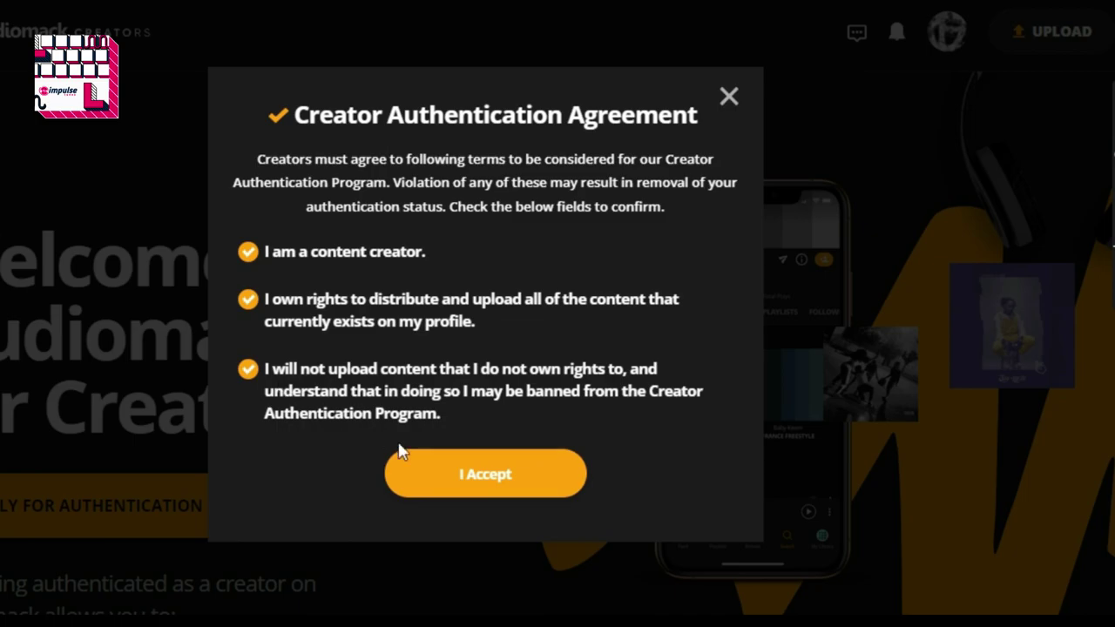
pyautogui.click(454, 471)
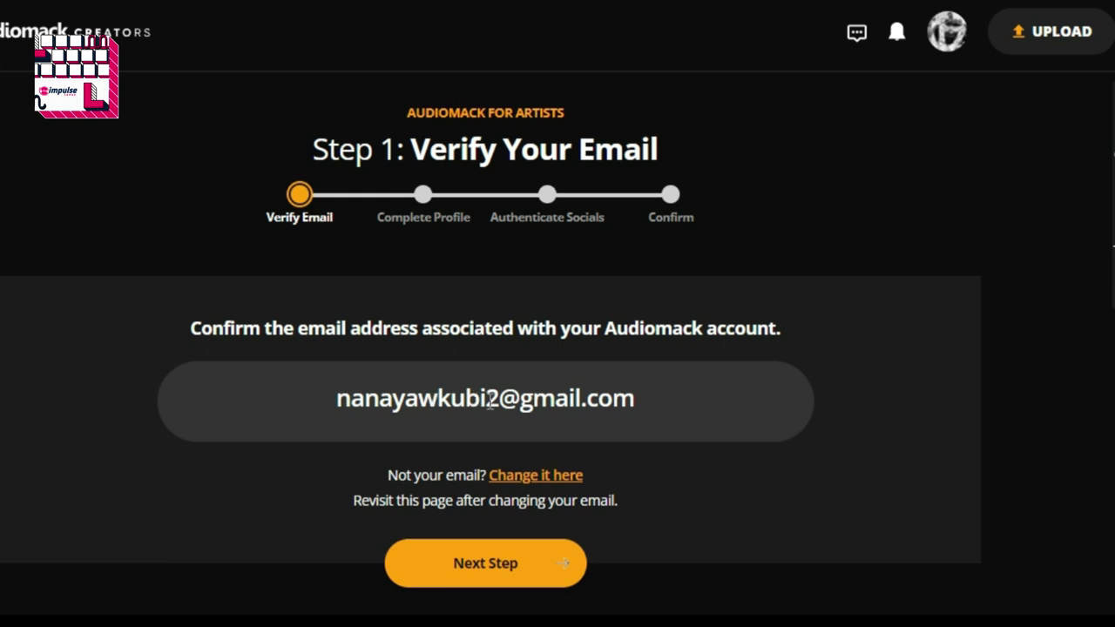
# Confirm the account's email address and look over the banner, image and required fields in the Complete Your Profile stage
pyautogui.click(538, 563)
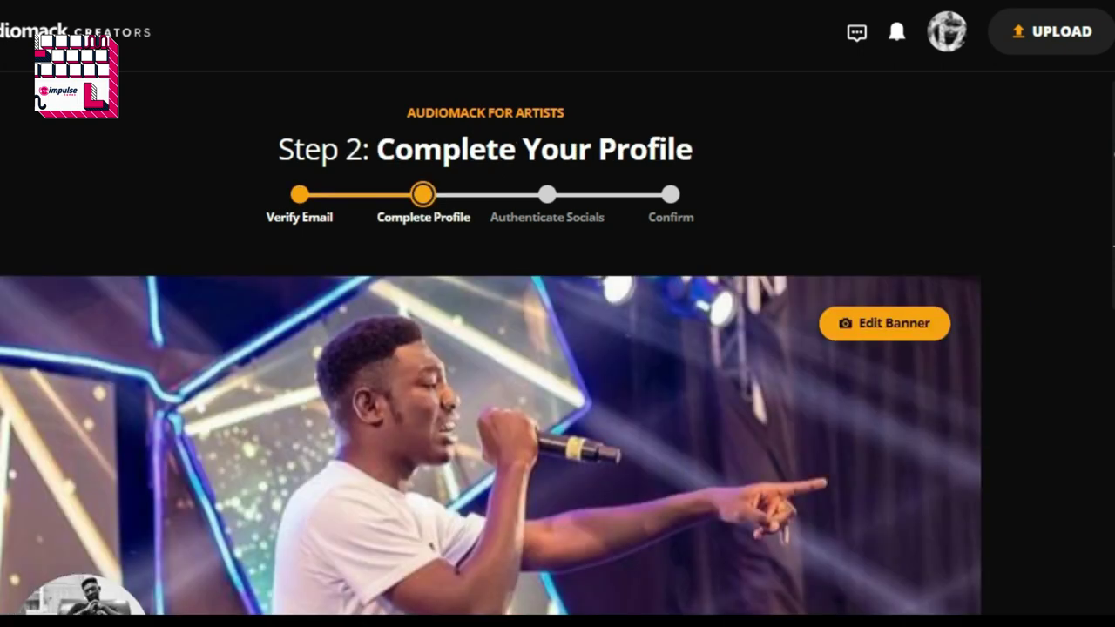
pyautogui.scroll(-5, 491, 342)
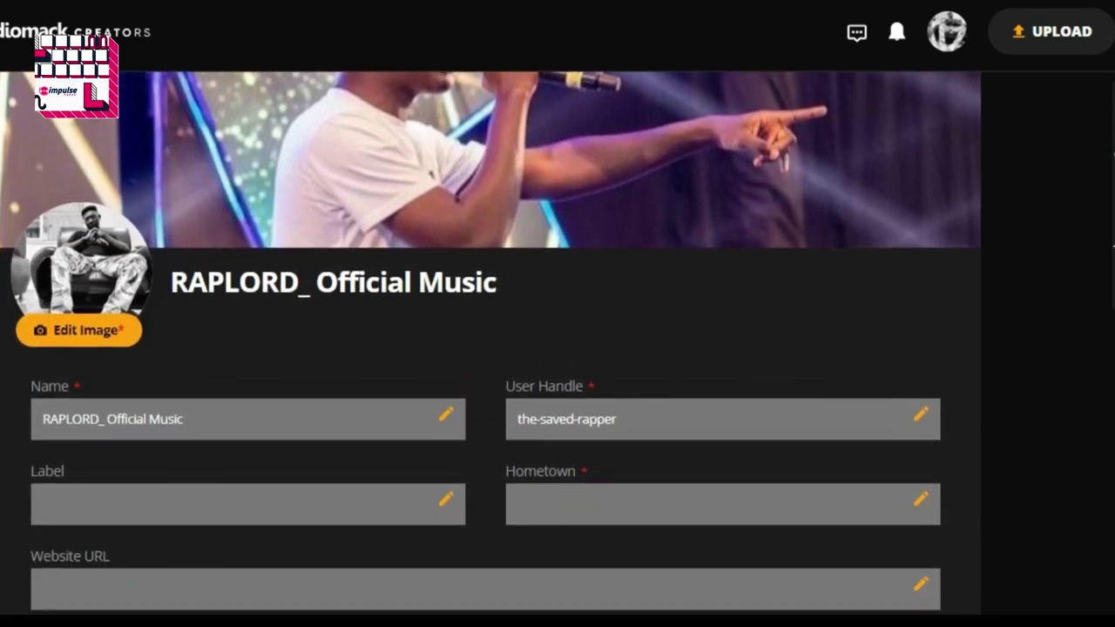
pyautogui.scroll(4, 491, 342)
pyautogui.scroll(1, 491, 342)
pyautogui.scroll(-5, 491, 342)
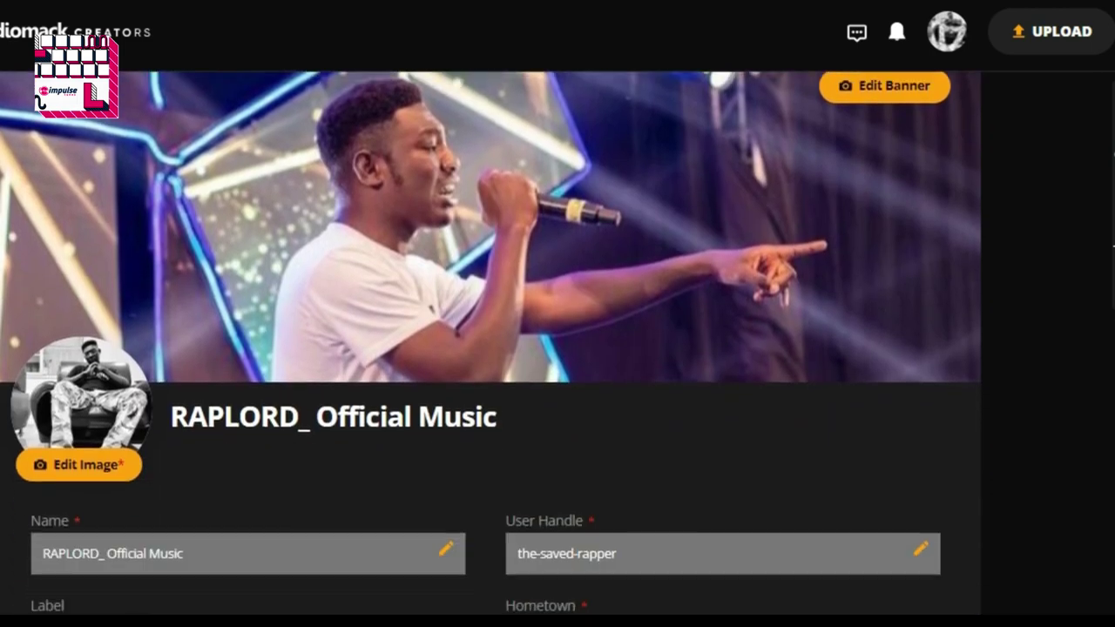
pyautogui.scroll(-1, 491, 343)
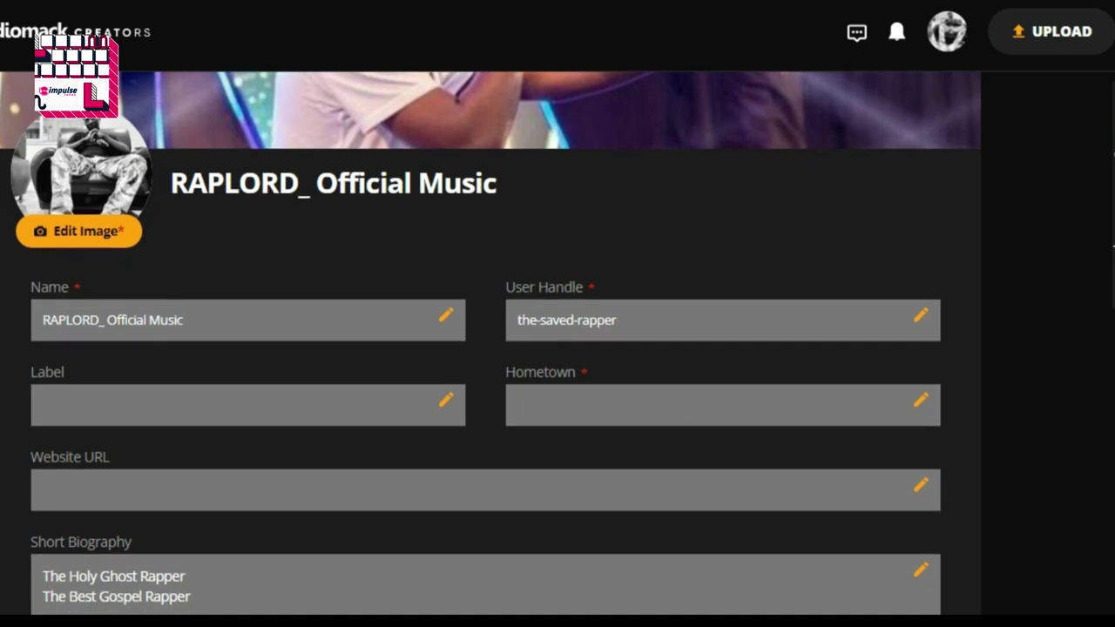
# Change the profile's hometown to Accra, Greater Accra, Ghana and save the profile details
pyautogui.click(921, 396)
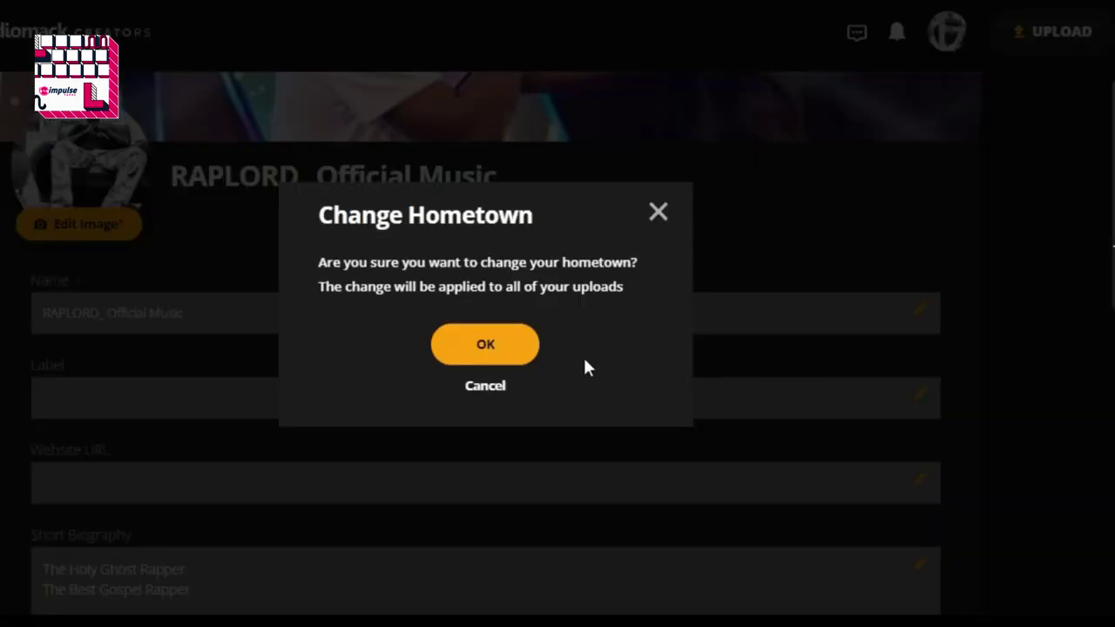
pyautogui.click(514, 346)
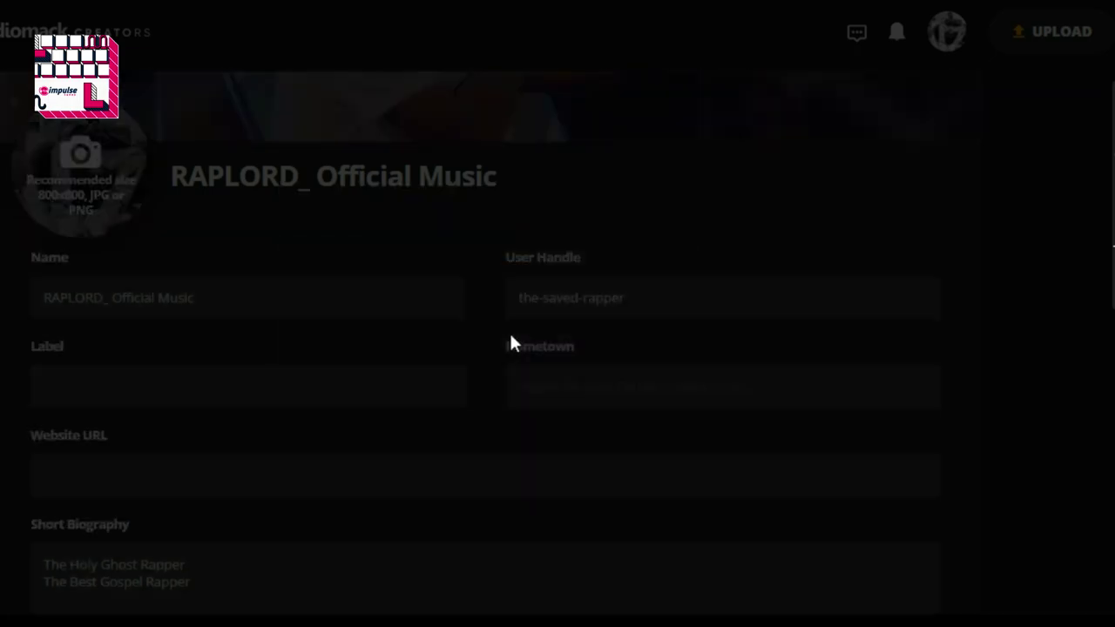
pyautogui.click(578, 395)
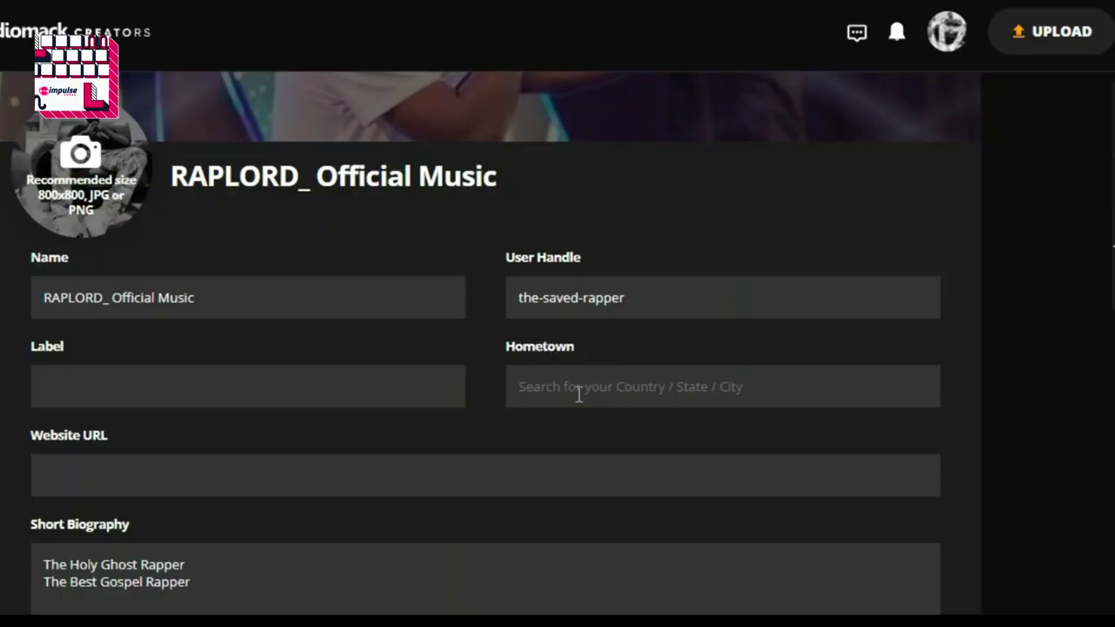
pyautogui.write('Accra')
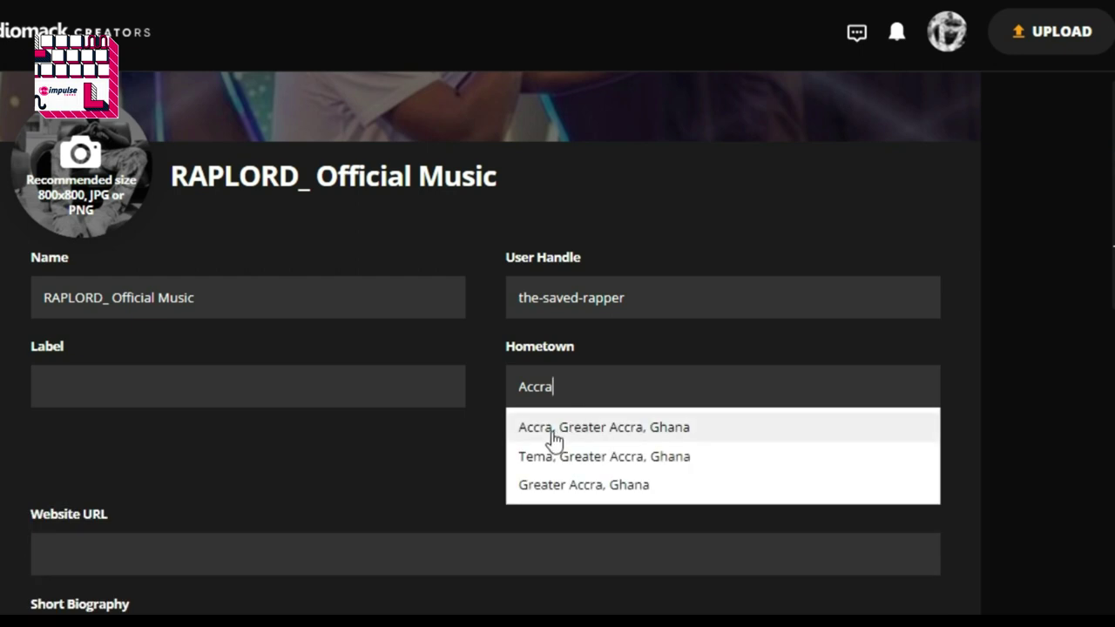
pyautogui.click(552, 431)
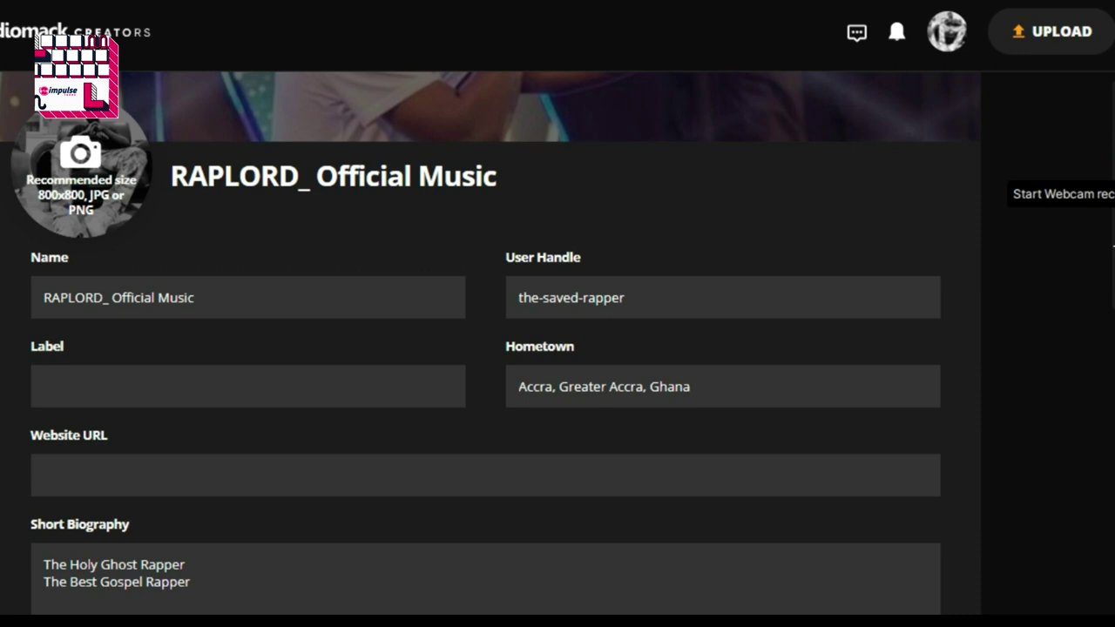
pyautogui.scroll(-4, 1113, 246)
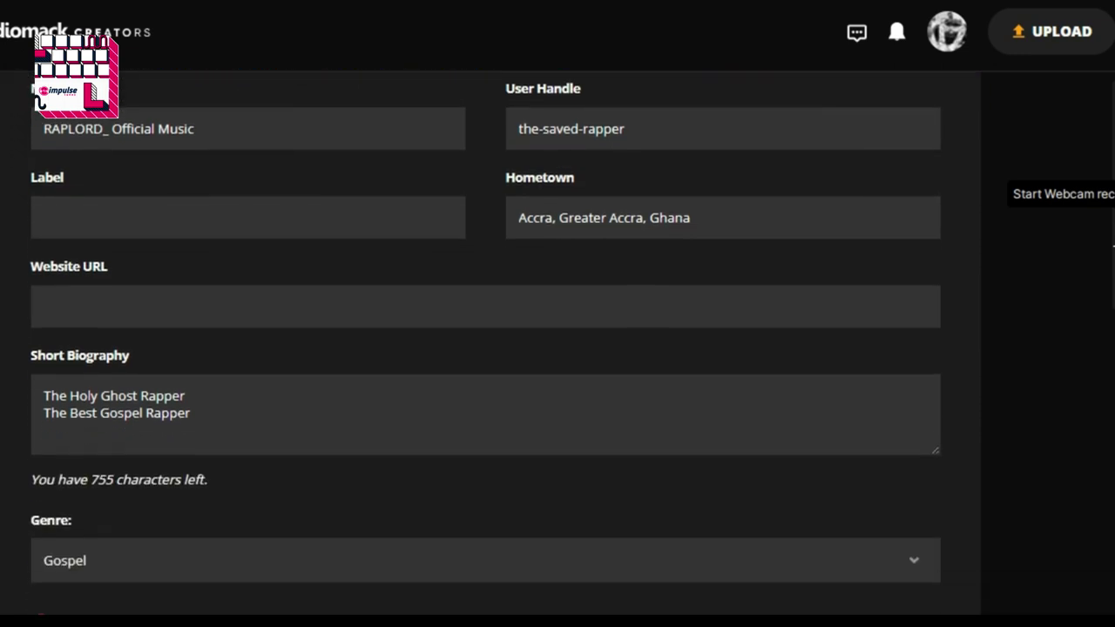
pyautogui.scroll(-2, 1114, 247)
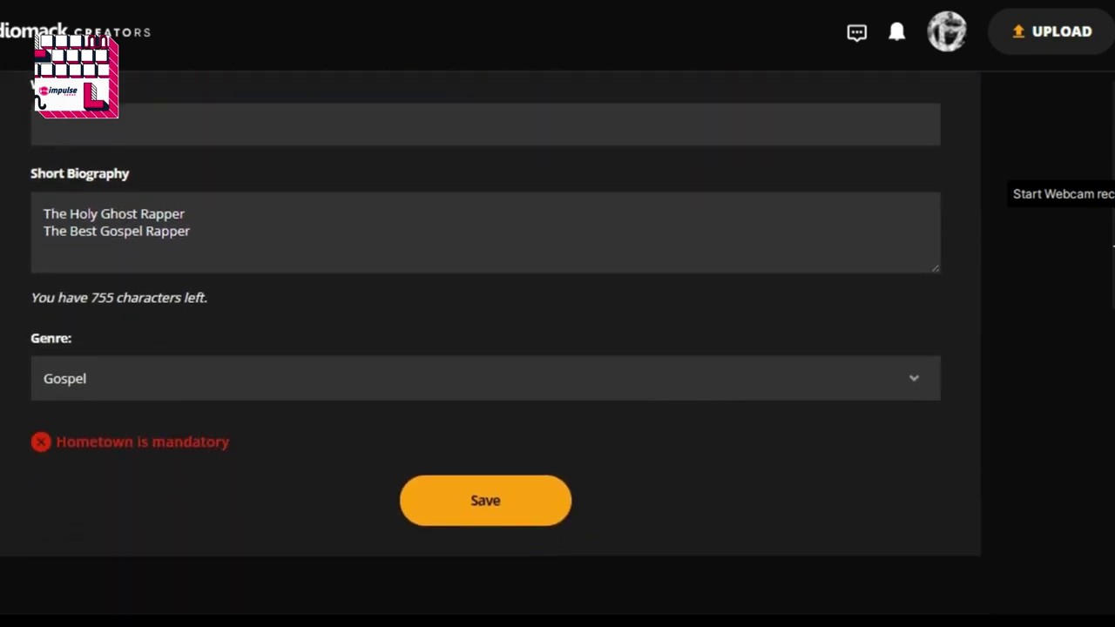
pyautogui.click(538, 488)
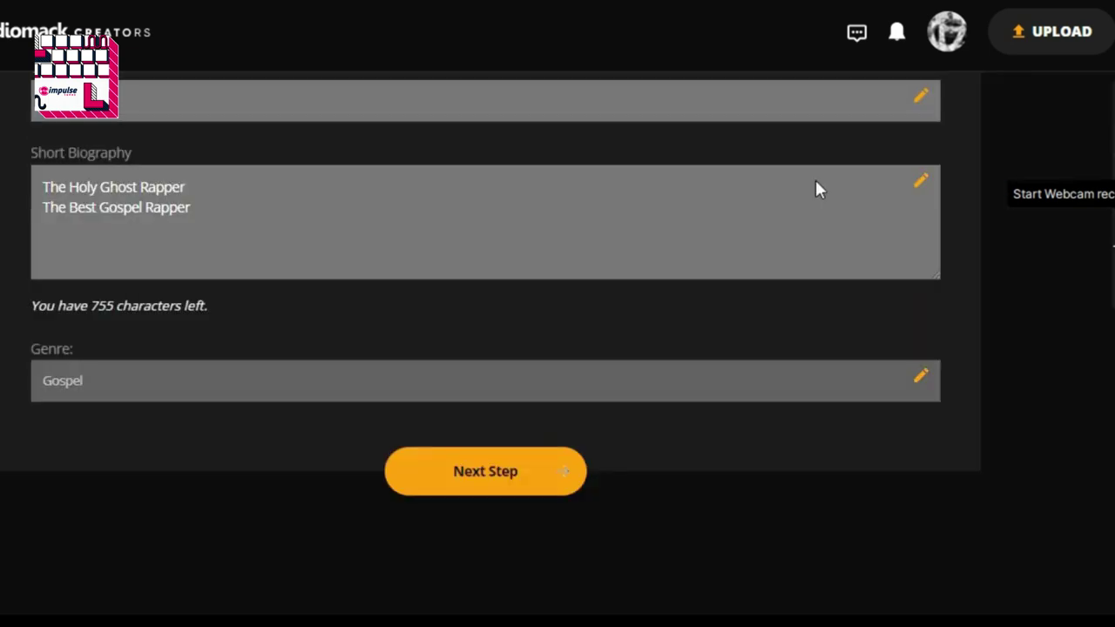
# Complete the profile stage and continue past social authentication with the linked Twitter and Instagram accounts
pyautogui.click(498, 483)
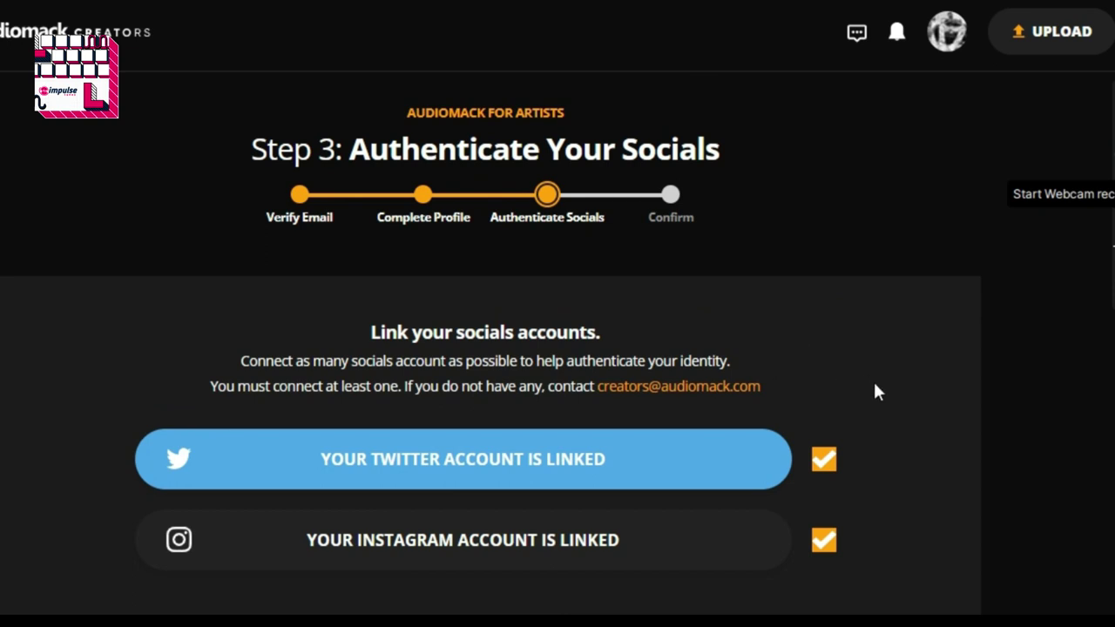
pyautogui.scroll(-2, 875, 386)
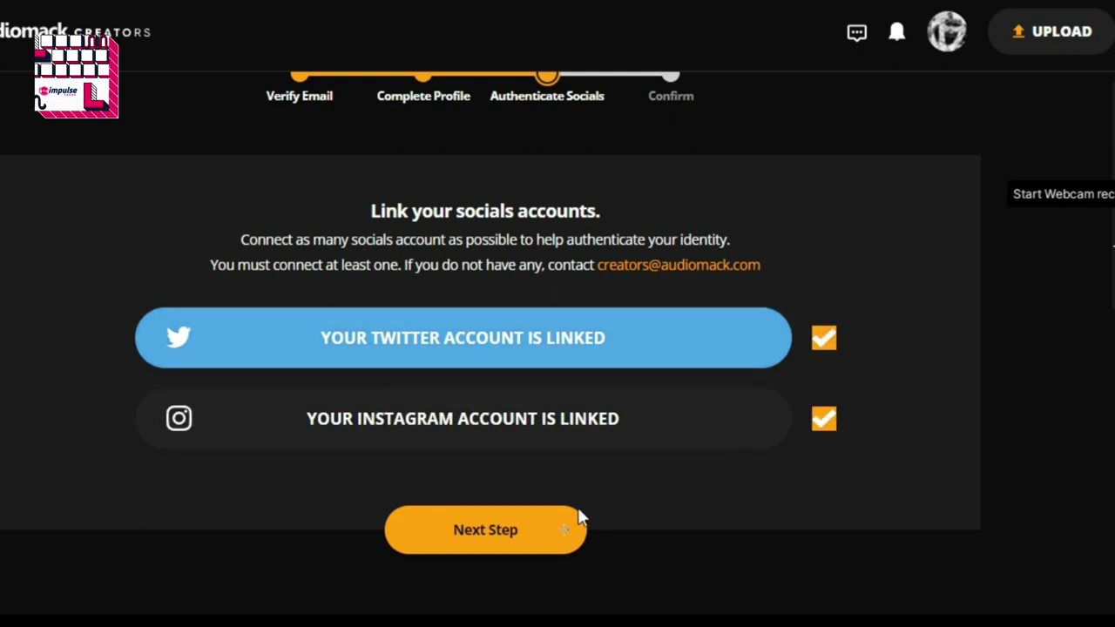
pyautogui.click(524, 531)
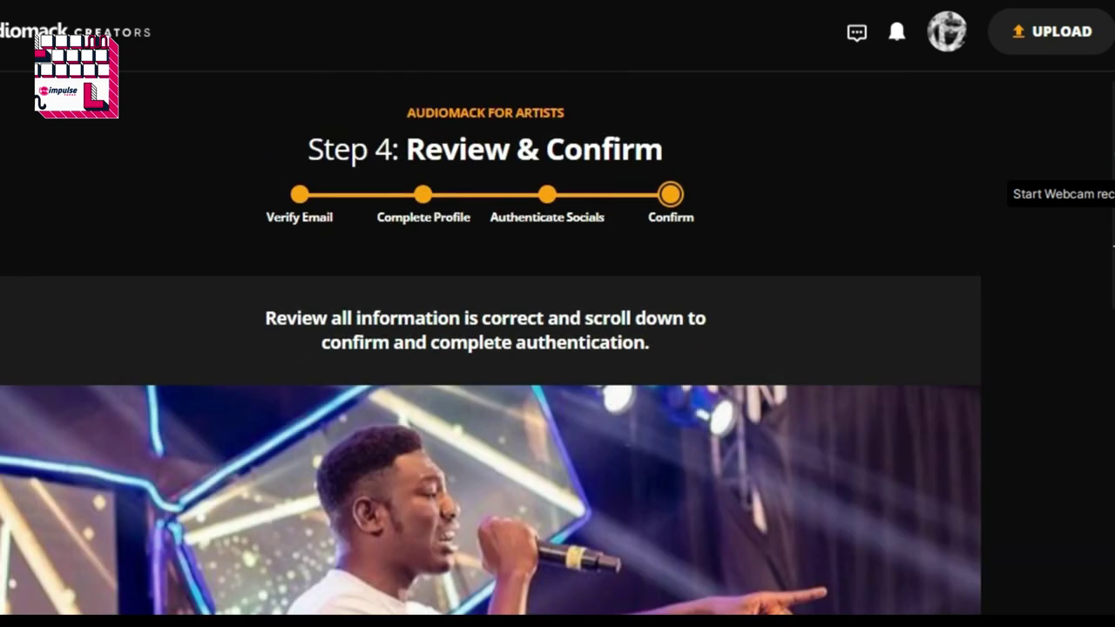
# Review the application's profile details and linked social accounts, and confirm to finish the authentication request
pyautogui.scroll(-6, 491, 348)
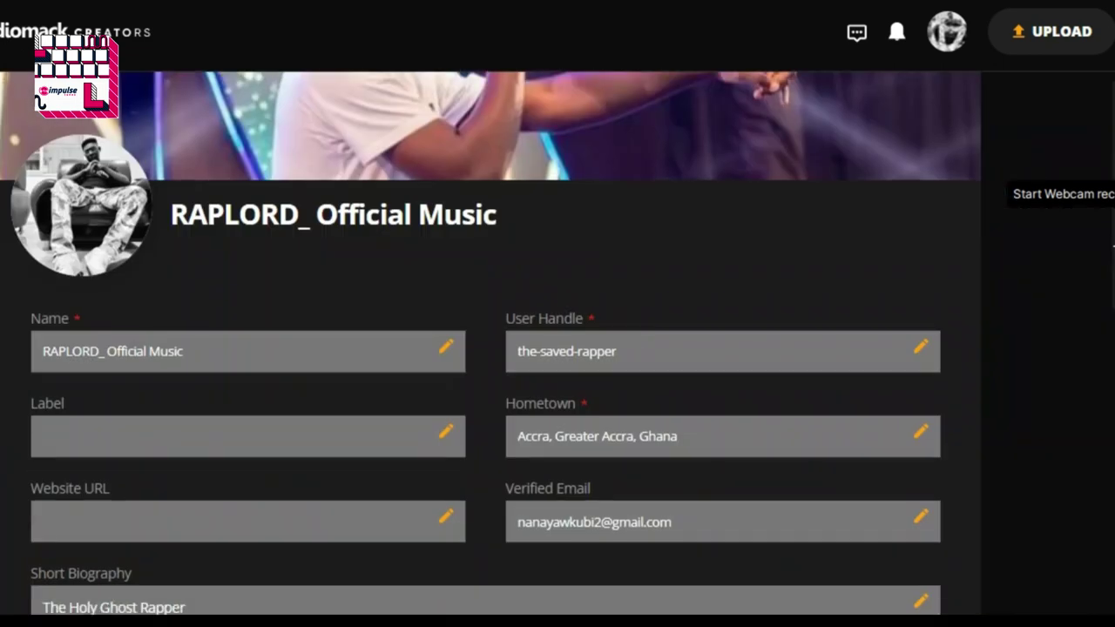
pyautogui.scroll(-6, 490, 348)
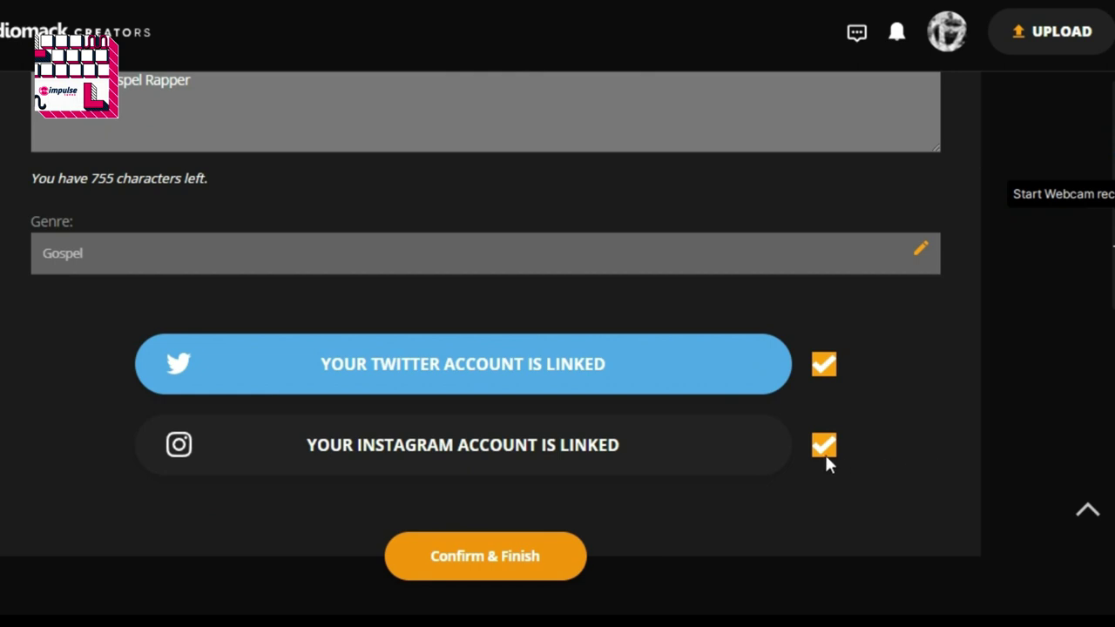
pyautogui.click(541, 561)
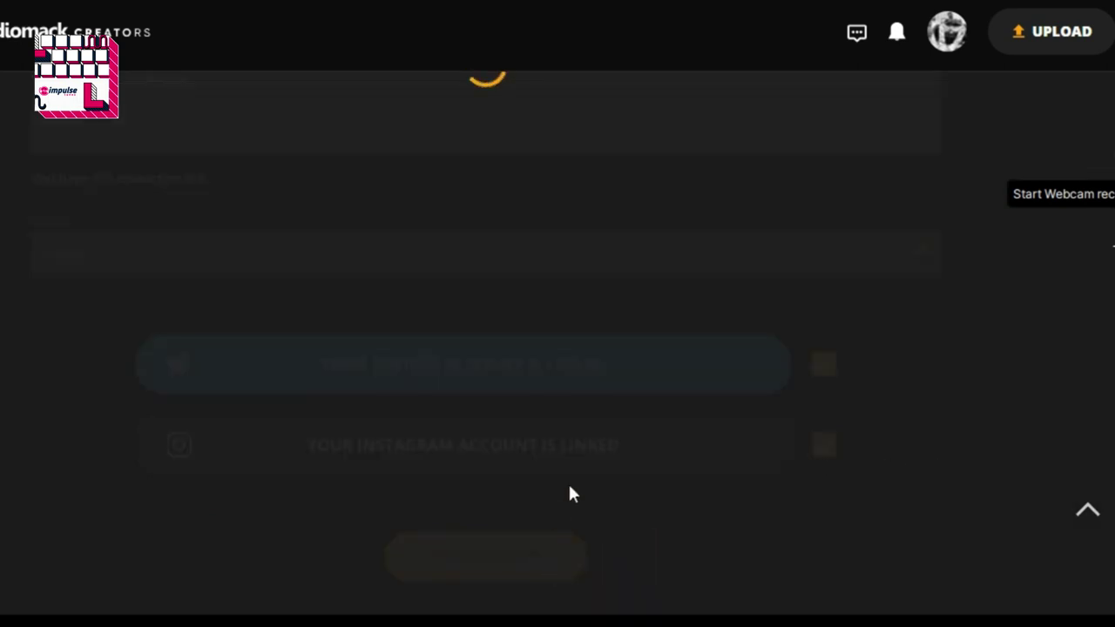